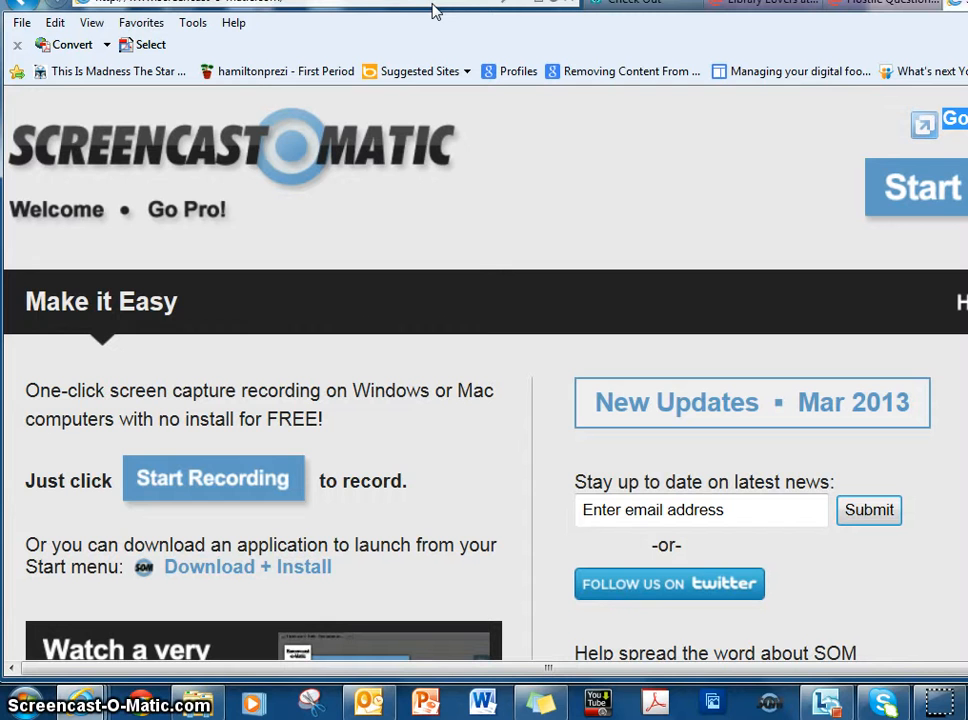
- Go to the Audacity website at audacity.sourceforge.net
click(434, 5)
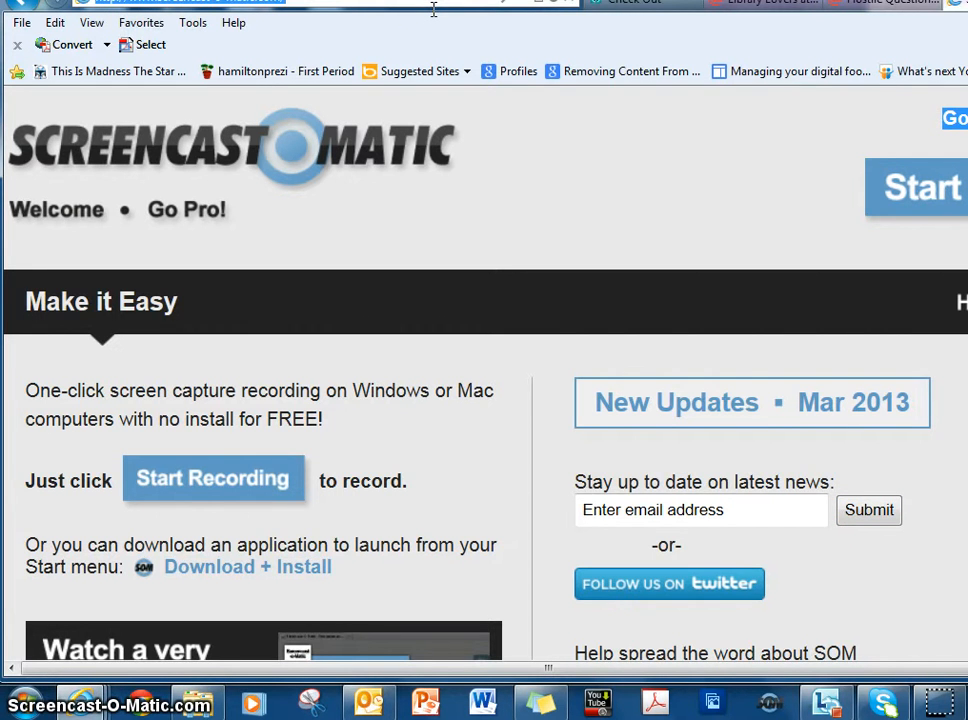
text(q)
text(udacity.sourceforge.net/)
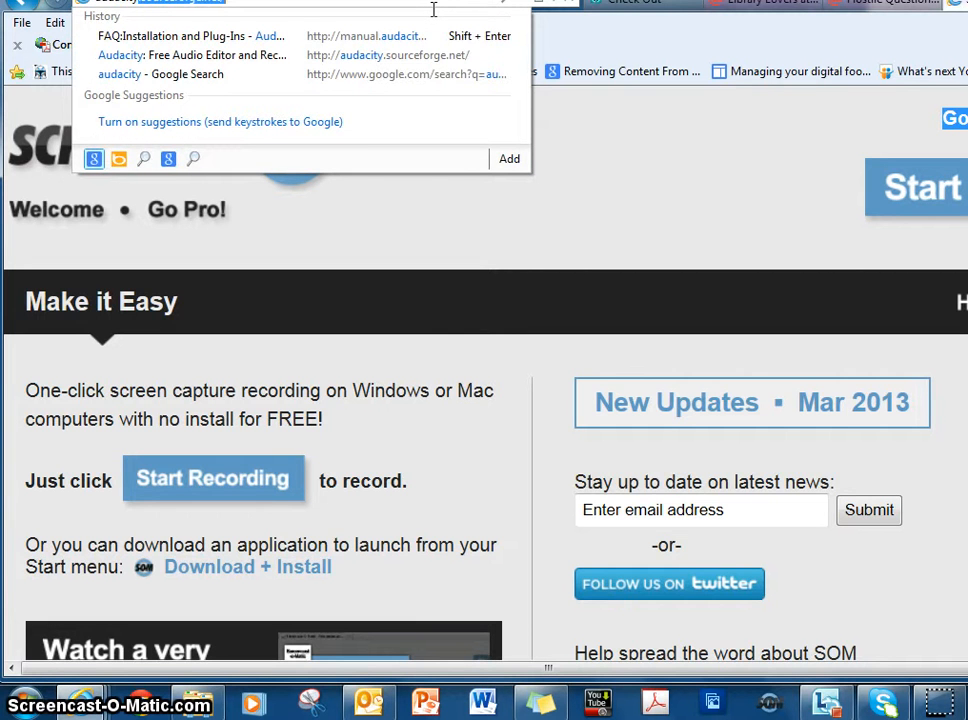
key(Return)
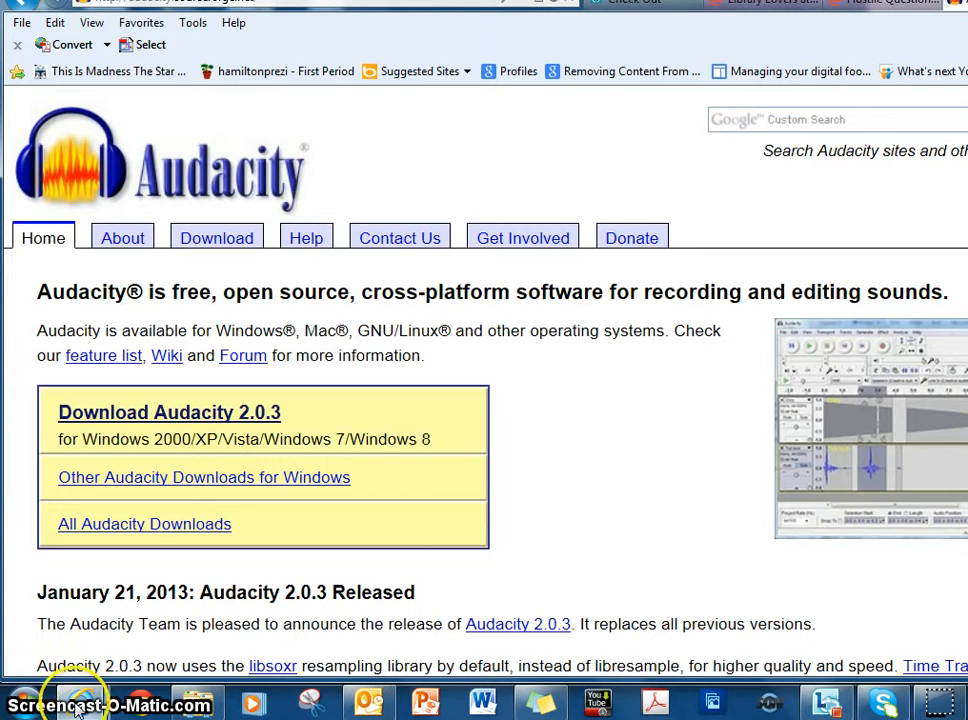
click(20, 706)
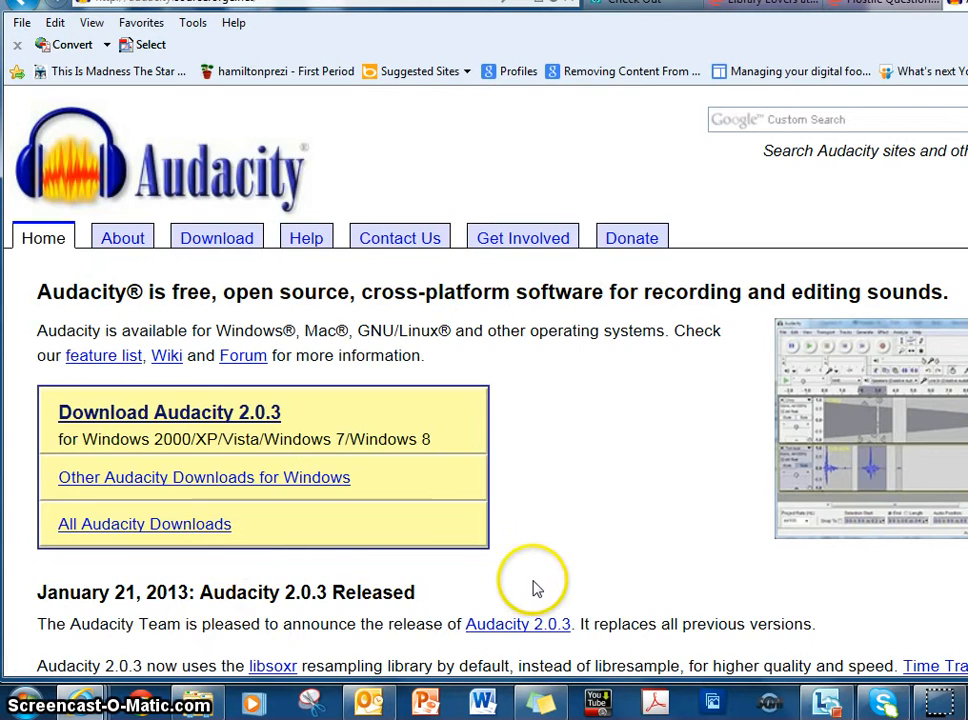
scroll(534, 583, down, 3)
scroll(534, 589, up, 3)
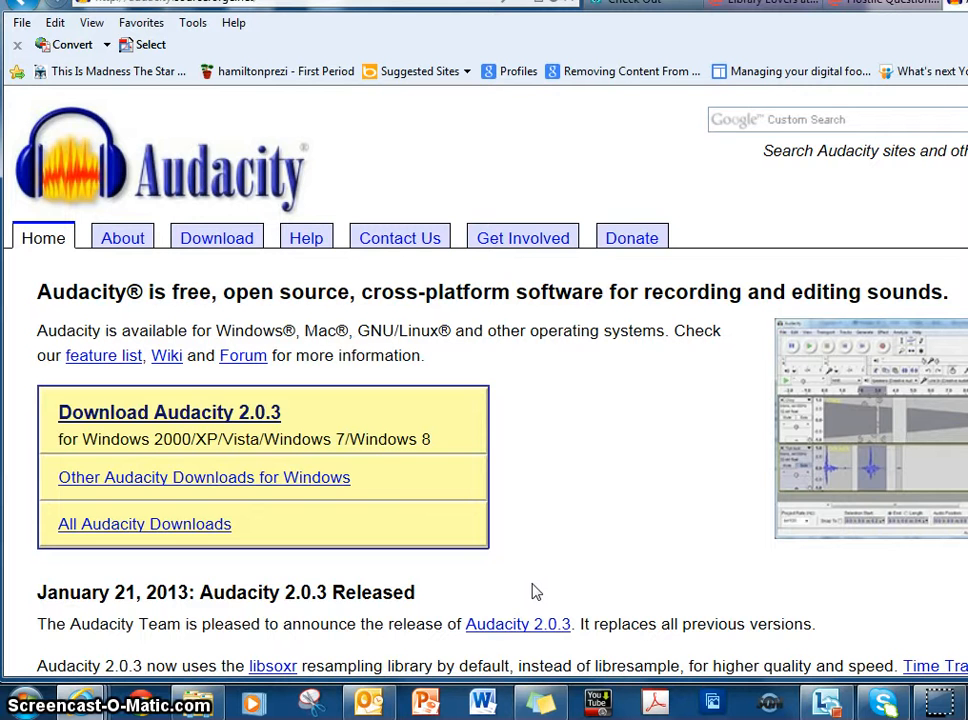
- Launch the Audacity desktop program and dismiss its welcome message
click(27, 700)
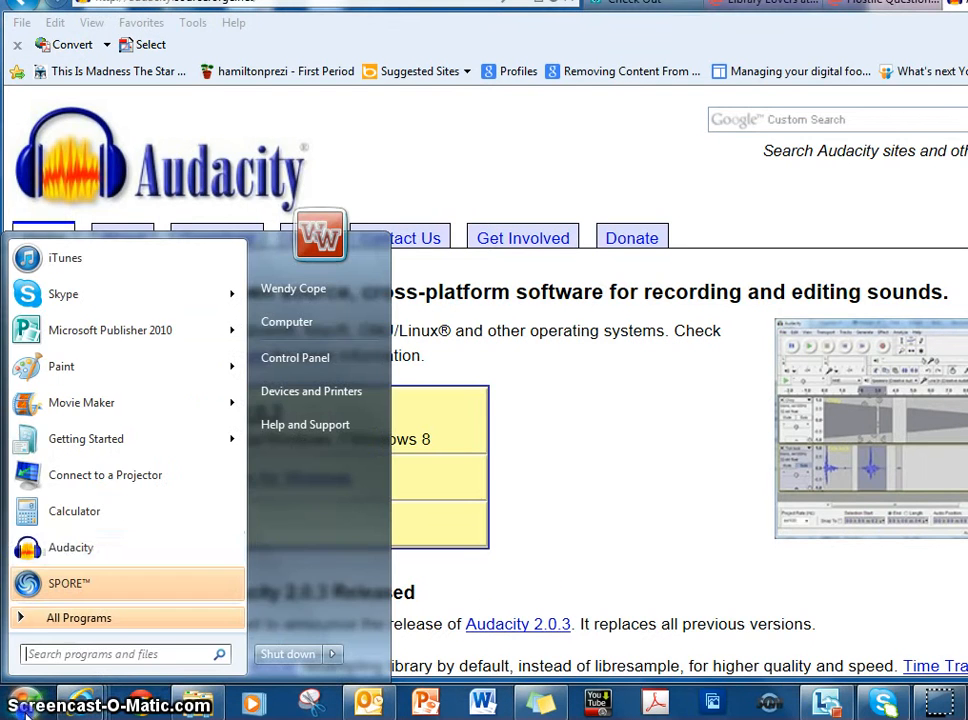
click(57, 551)
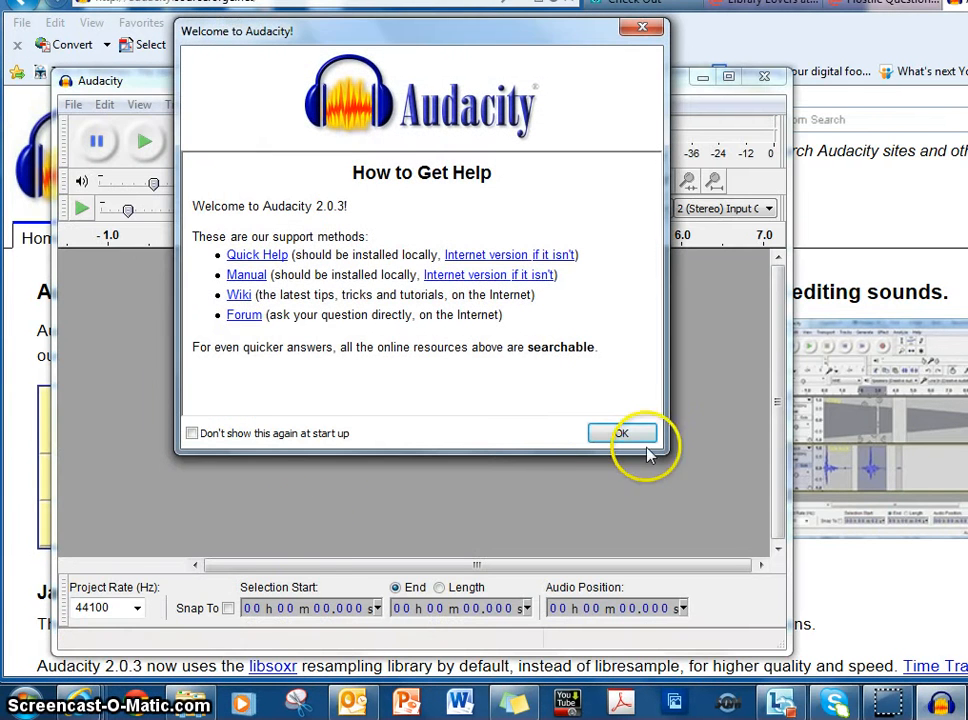
click(630, 437)
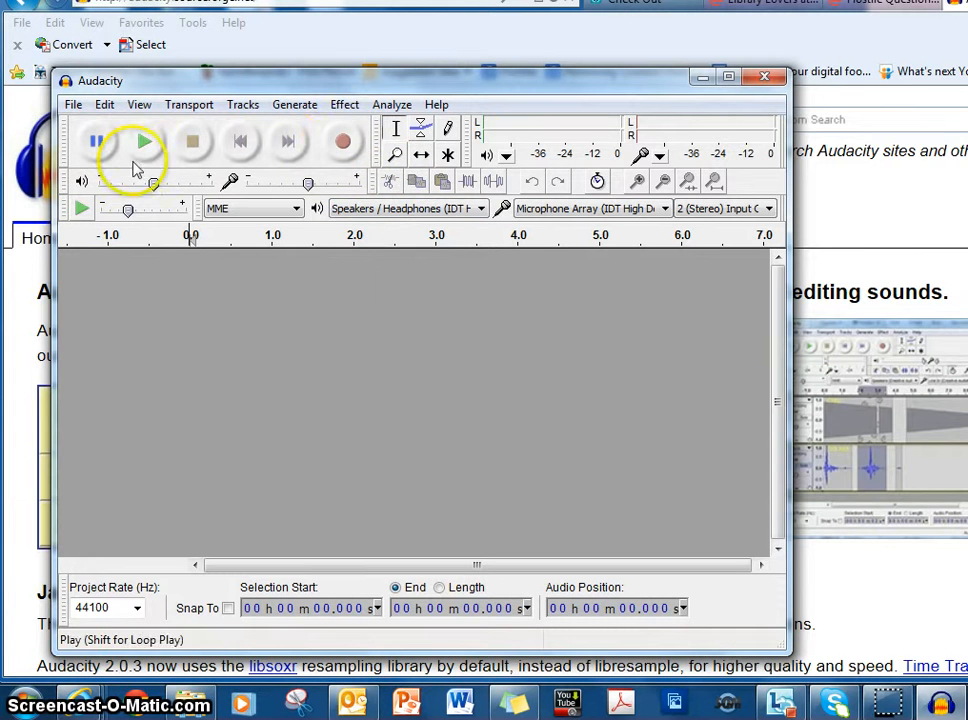
- Record a spoken sample of about 9.5 seconds into a new stereo track
click(344, 143)
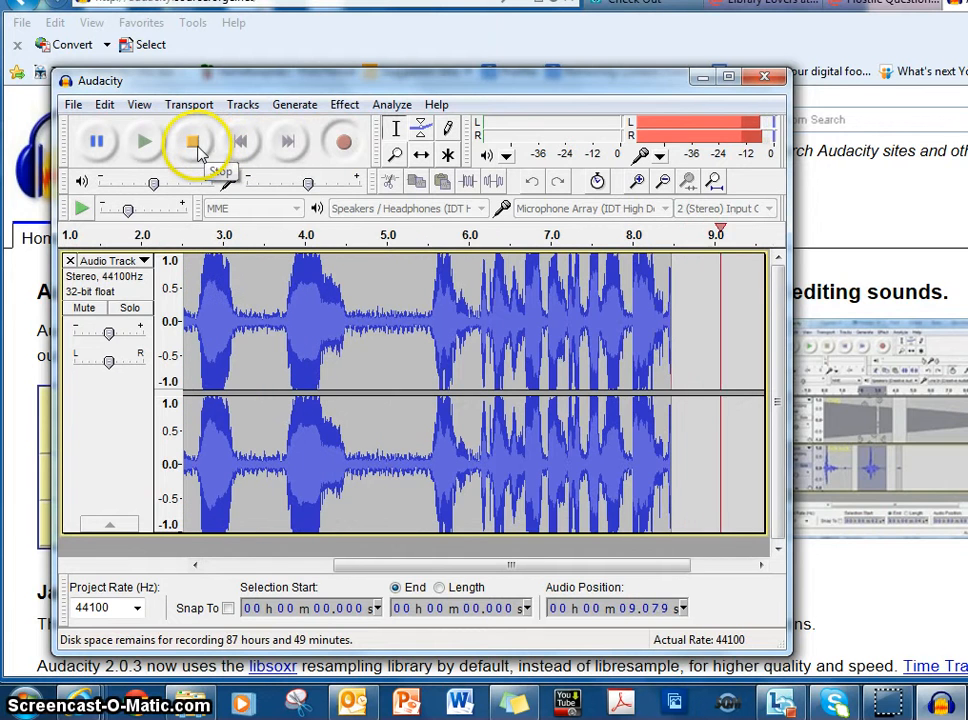
click(196, 145)
- Preview the stretch from about 3.55 s to 4.97 s of the recording and delete it
drag(383, 342, 267, 342)
click(143, 143)
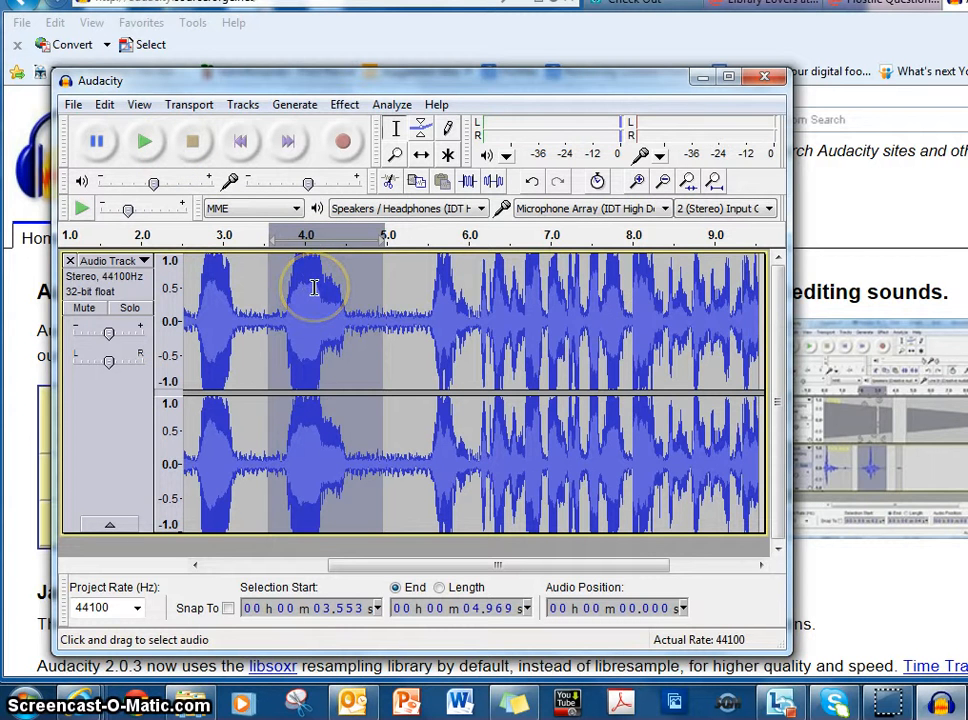
key(Delete)
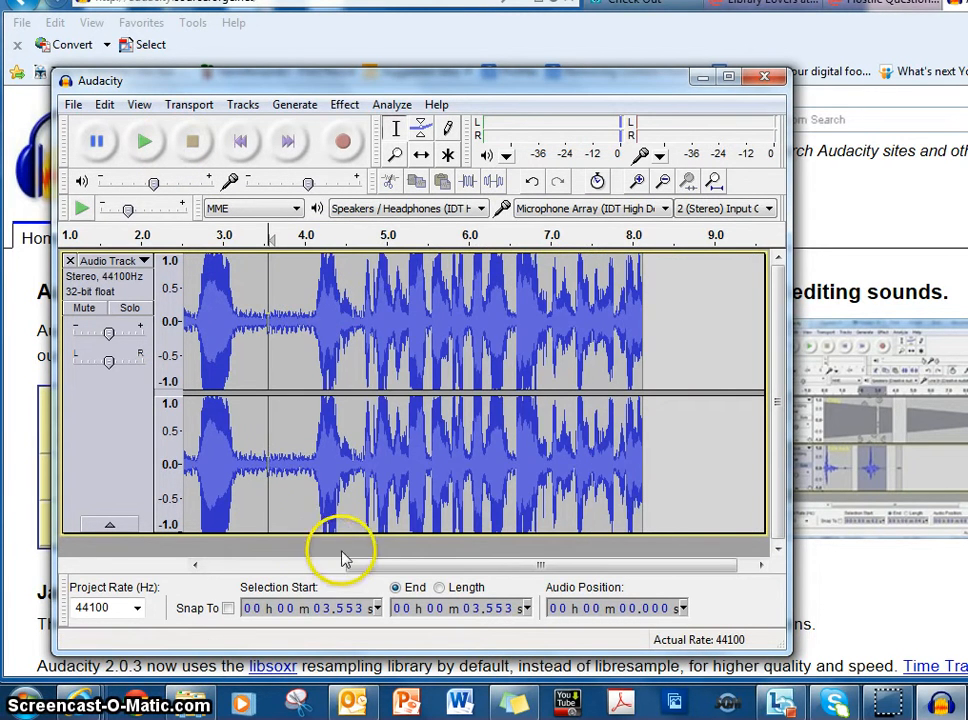
- Play back the edited track from about 1.23 s and stop just before 5.36 s
drag(346, 560, 258, 561)
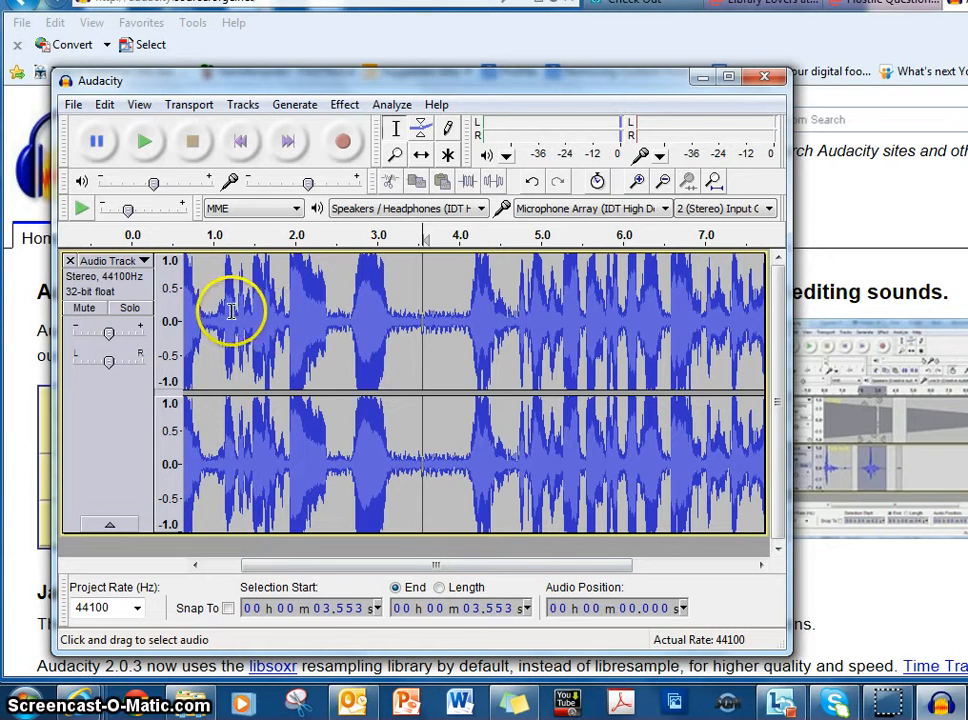
drag(233, 310, 572, 310)
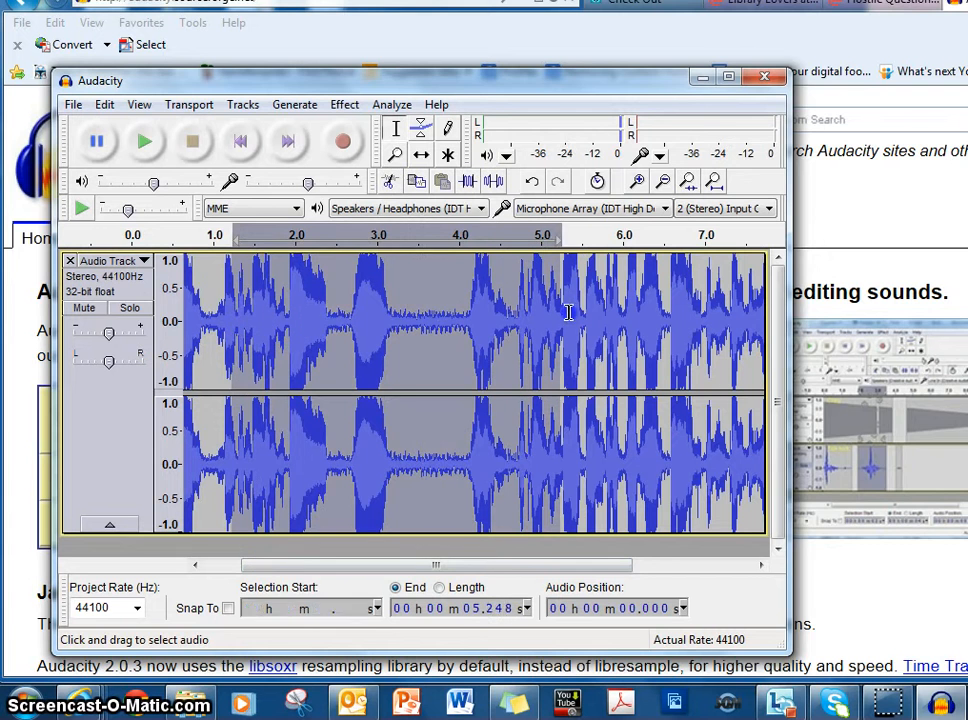
click(146, 146)
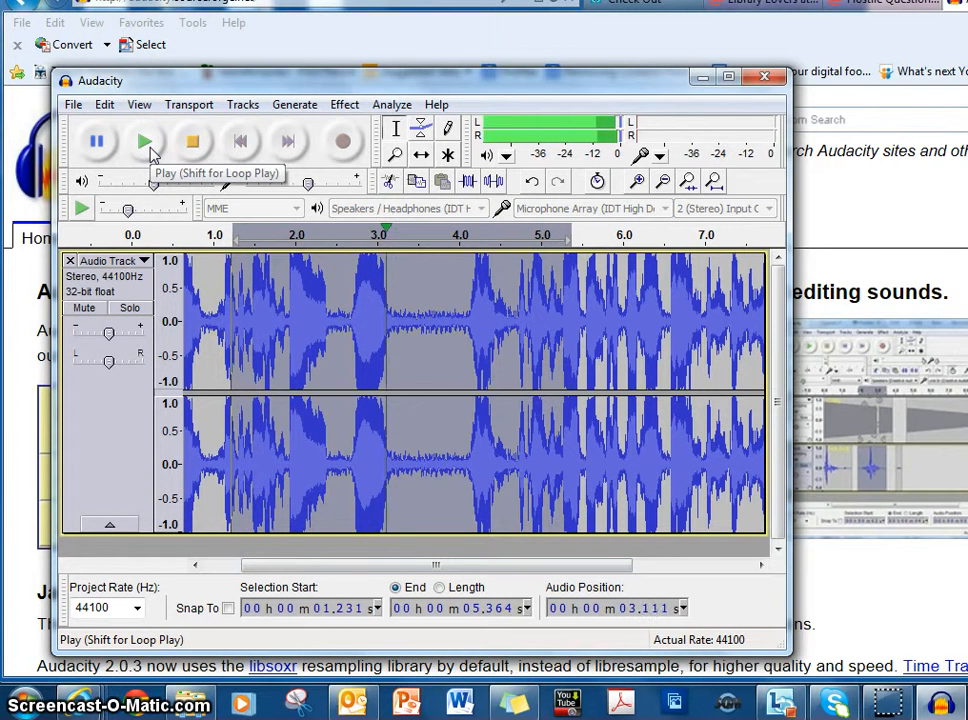
click(192, 141)
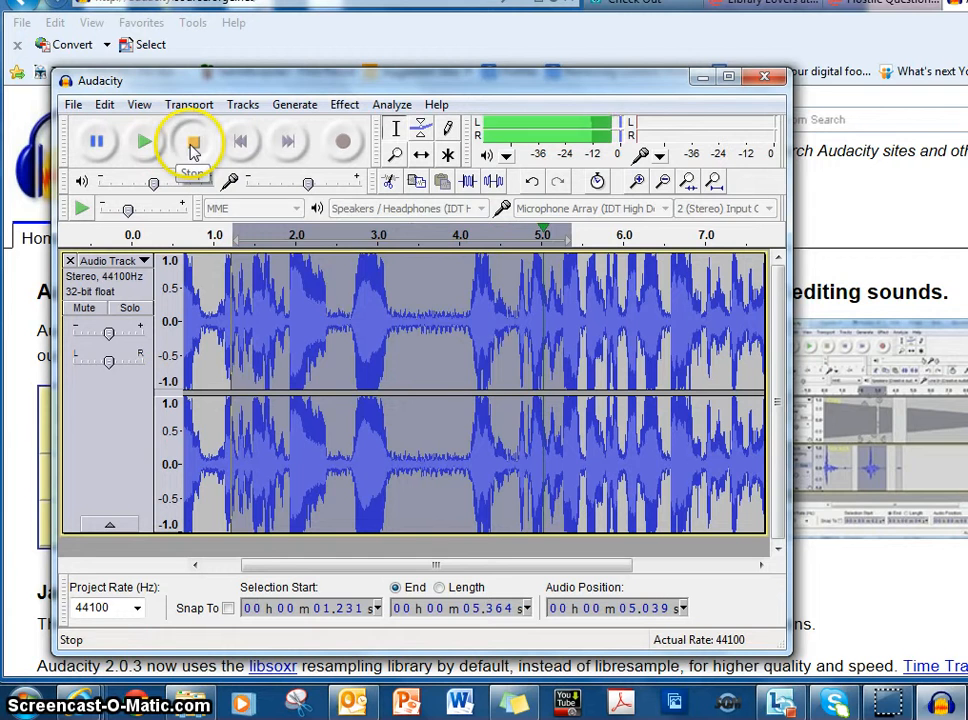
- Delete the quiet gaps at about 3.27–4.05 s and 2.49–2.66 s from the track
click(461, 329)
drag(461, 329, 400, 331)
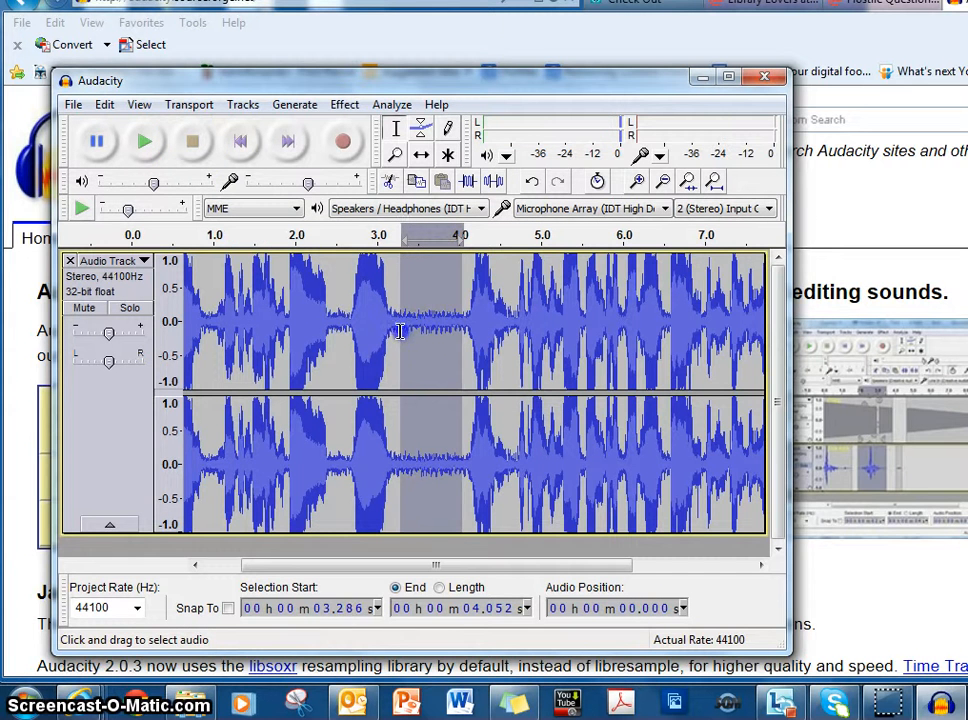
key(Delete)
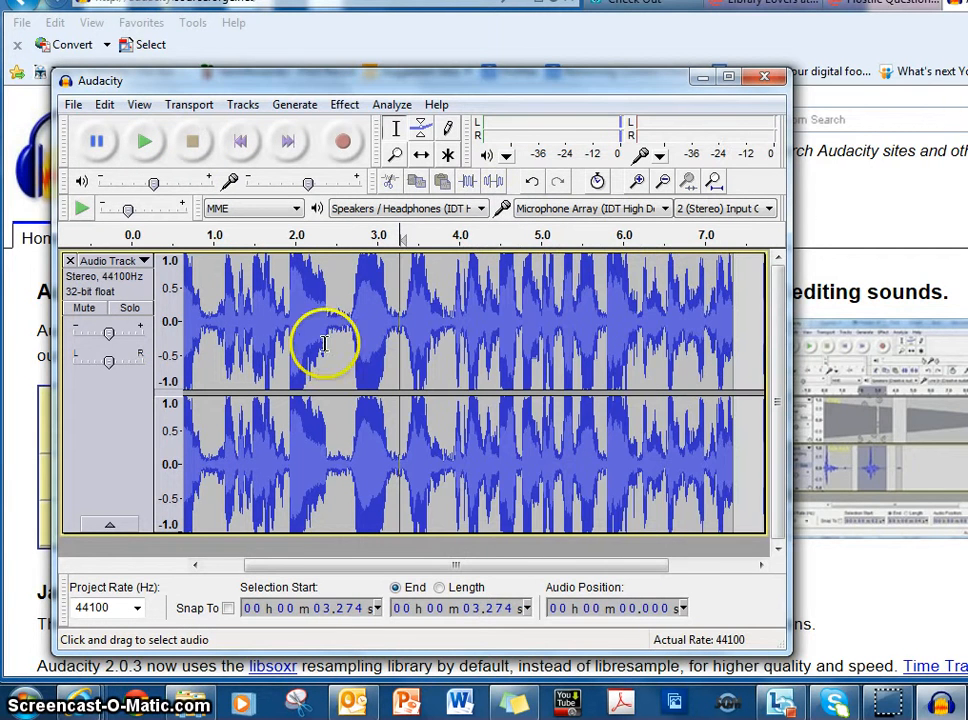
drag(350, 328, 335, 322)
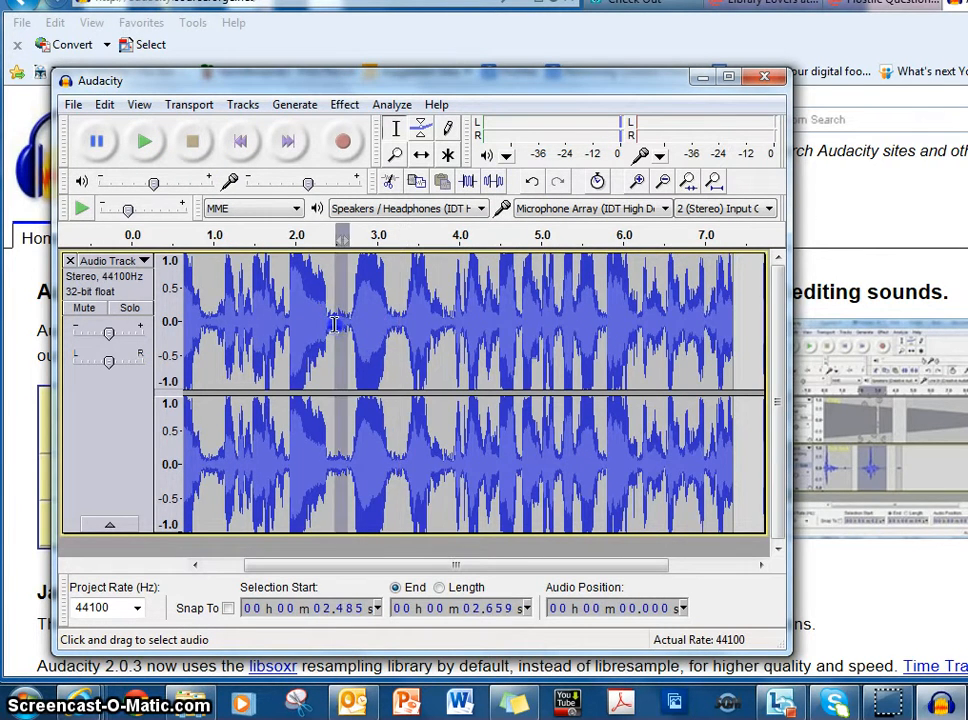
click(191, 146)
key(Delete)
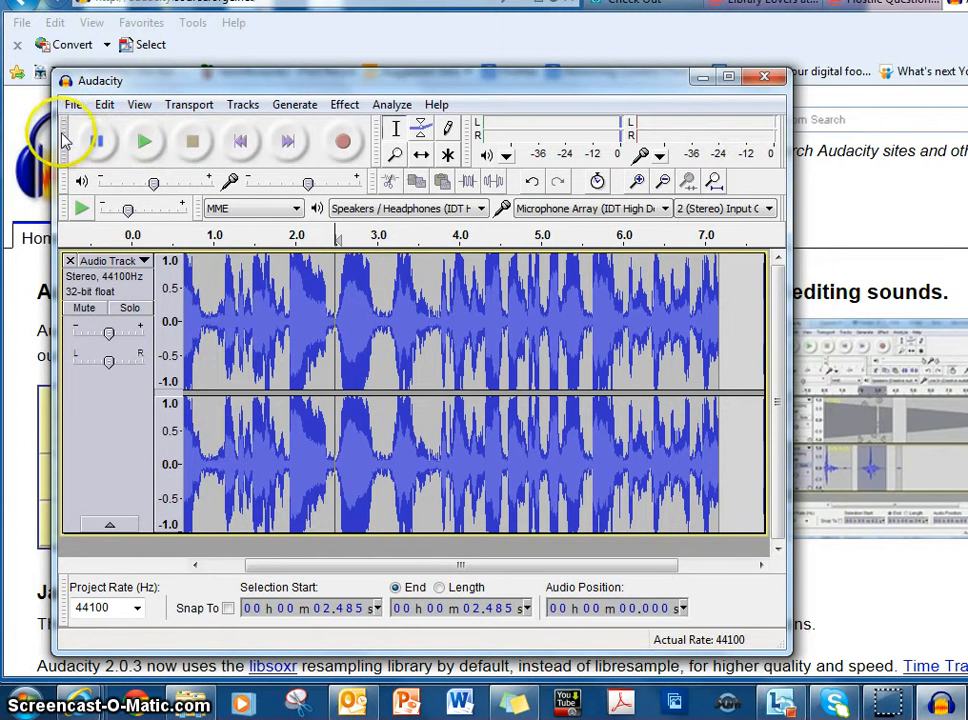
- Play back the shortened recording from about 0.99 s
click(213, 317)
click(142, 142)
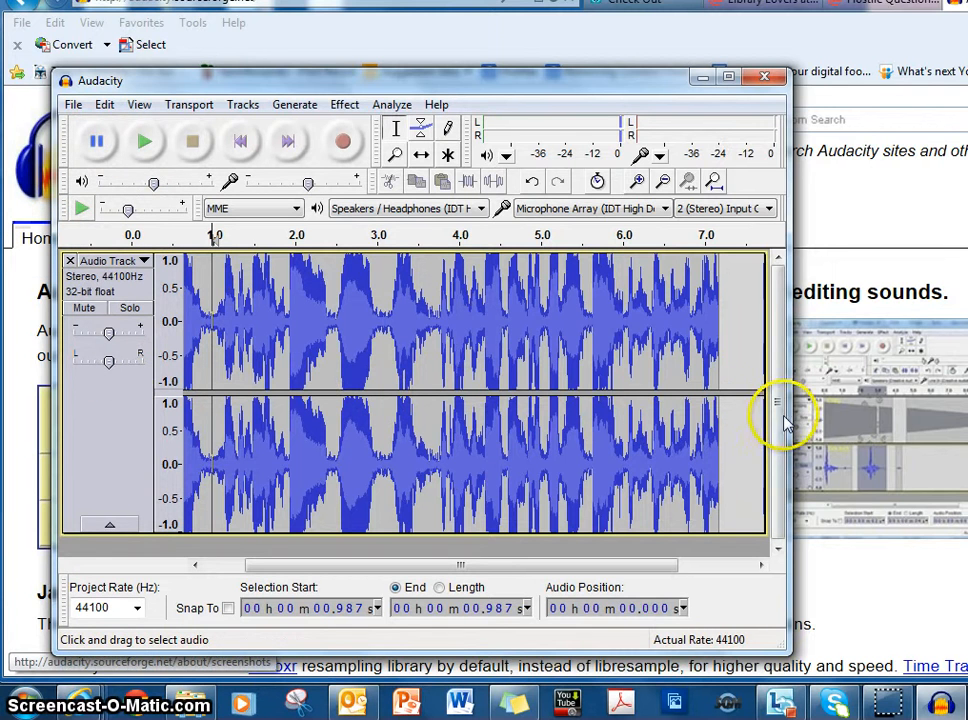
- Record a second spoken take of about 4 seconds, starting from the end of the first track at about 7.18 s
click(719, 516)
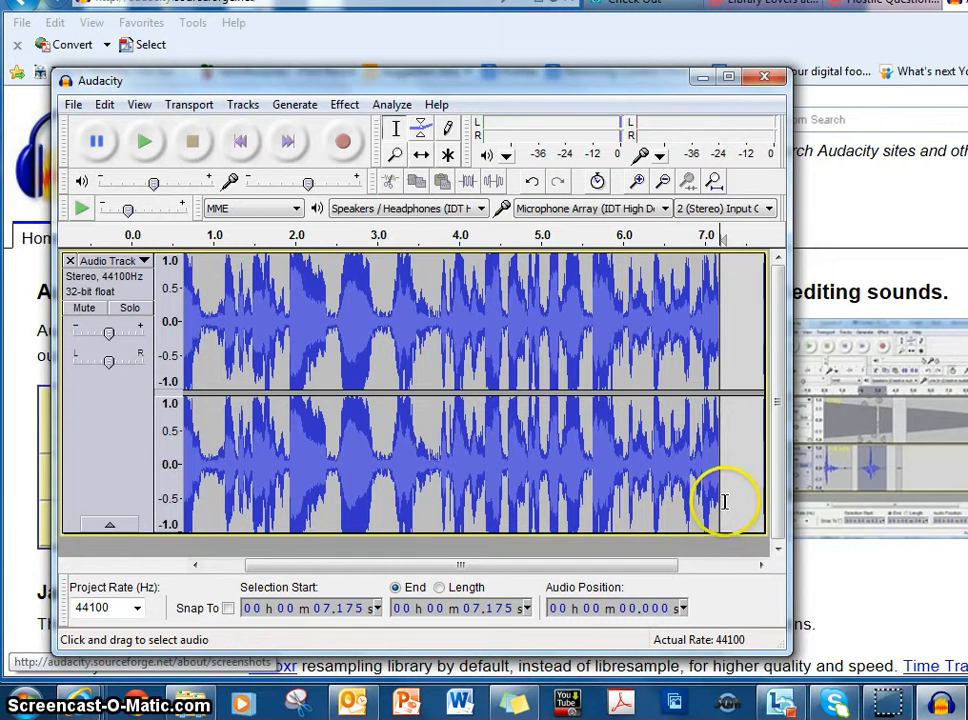
click(343, 143)
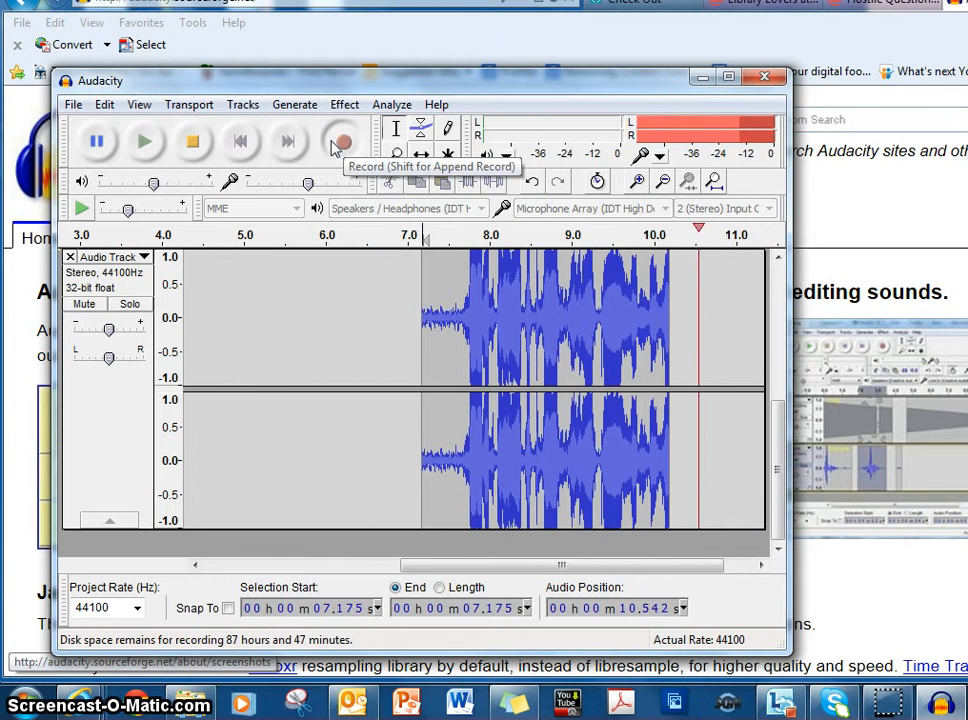
click(192, 141)
- Play back the transition between the two tracks from about 6.19 s, and again from about 6.87 s
scroll(313, 400, up, 3)
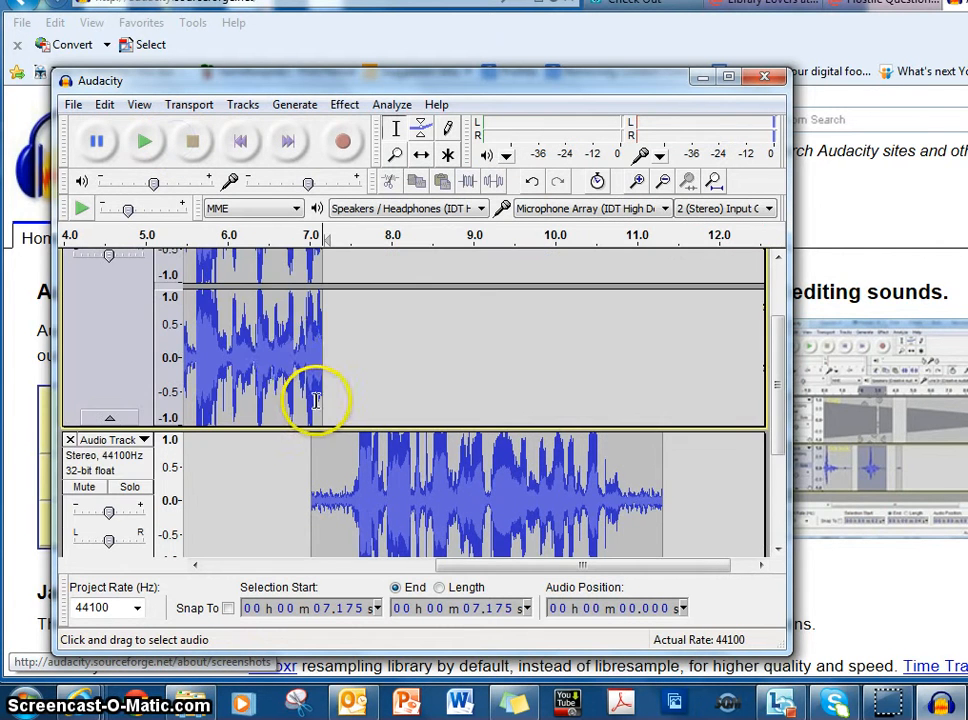
click(244, 340)
scroll(245, 330, up, 2)
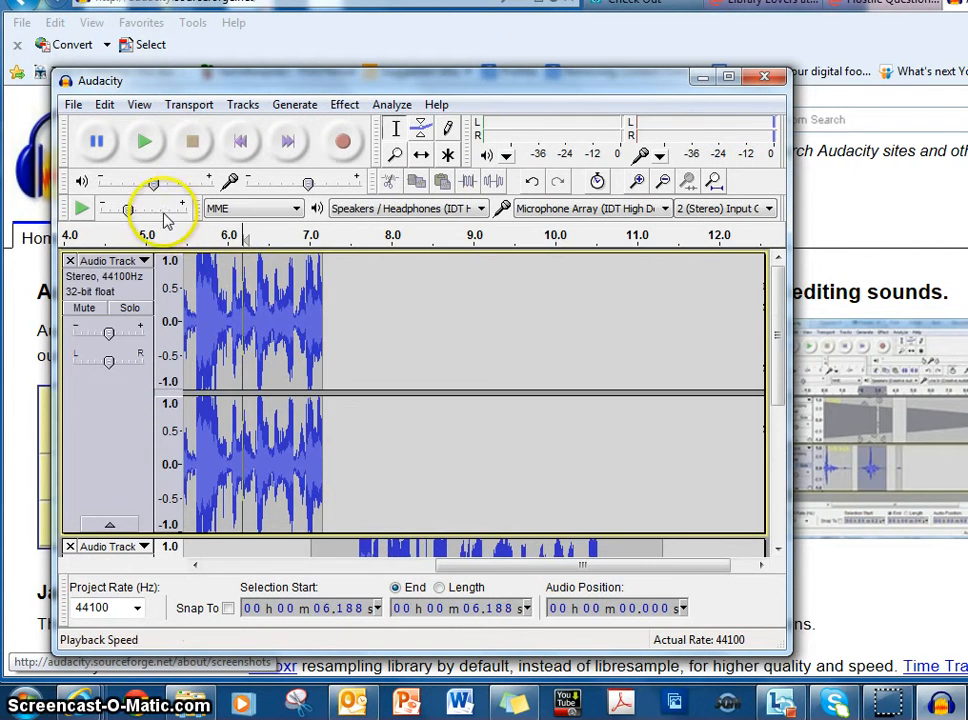
click(145, 148)
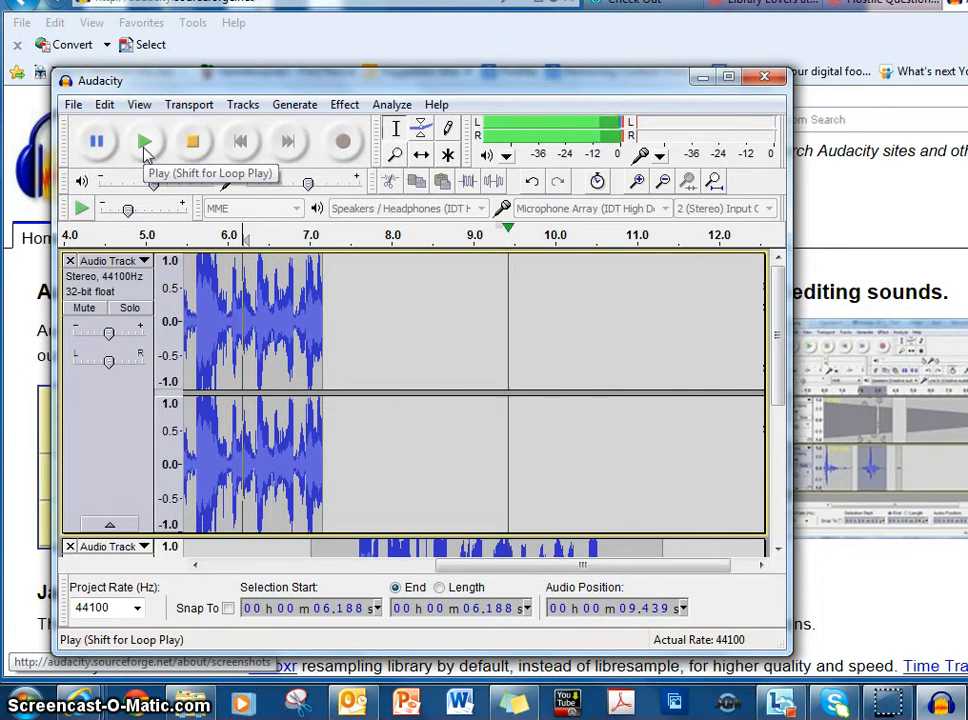
click(190, 142)
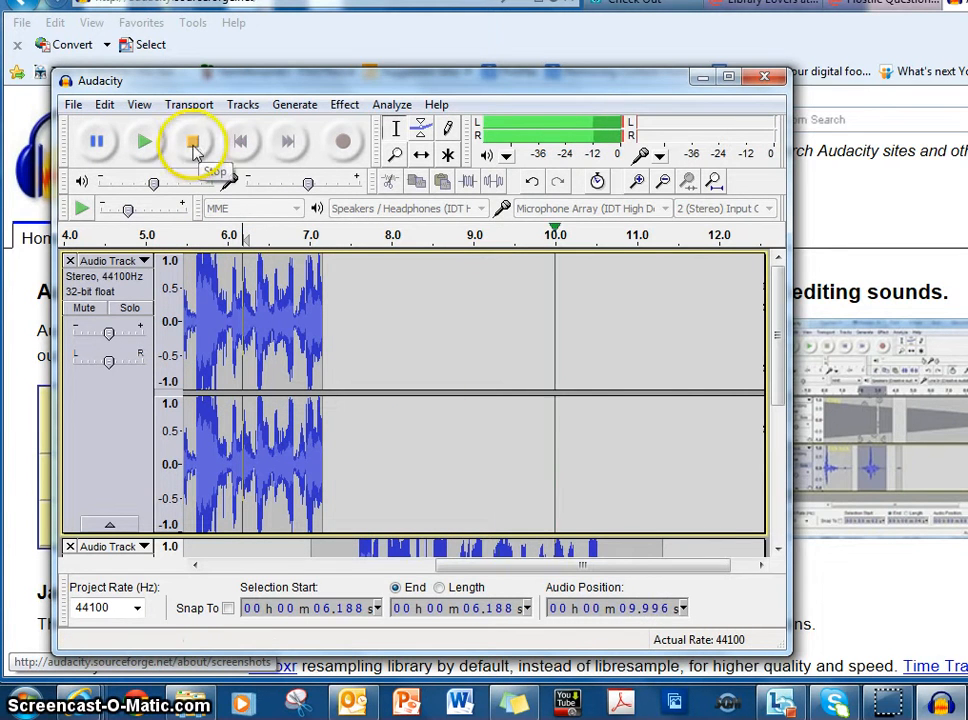
click(300, 326)
click(143, 146)
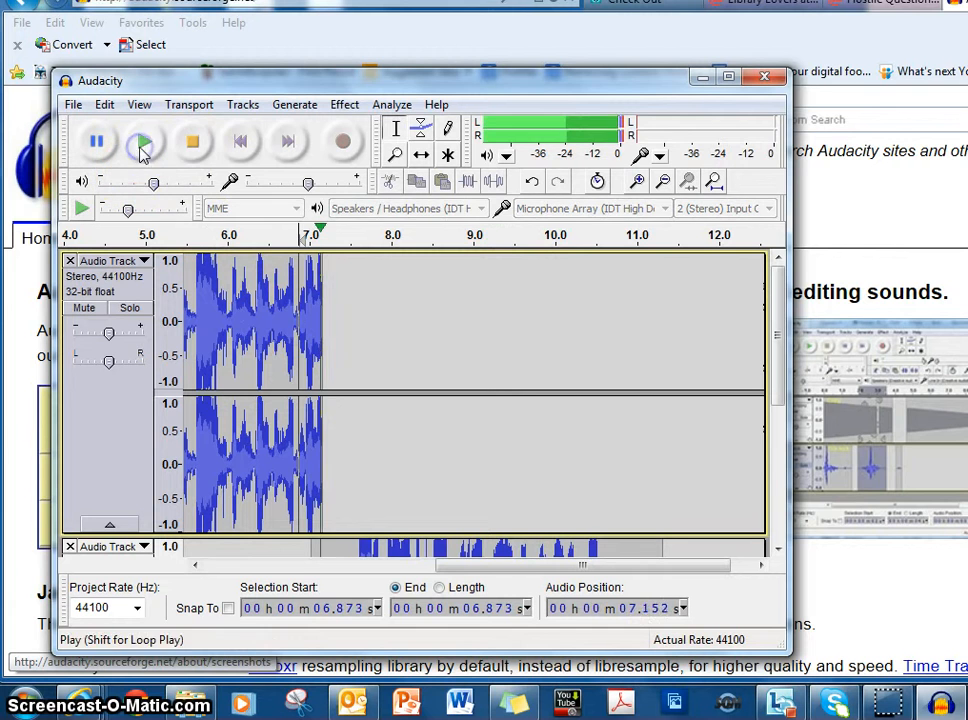
- Delete the tail of the first track from about 6.86 s to its end
click(298, 334)
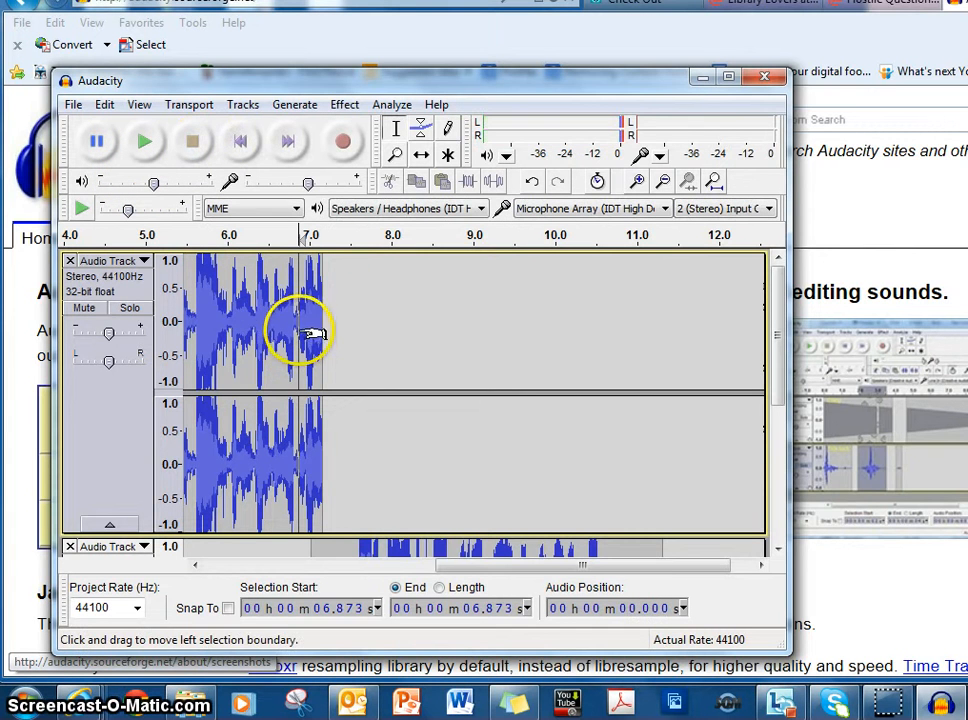
drag(295, 328, 330, 324)
click(308, 331)
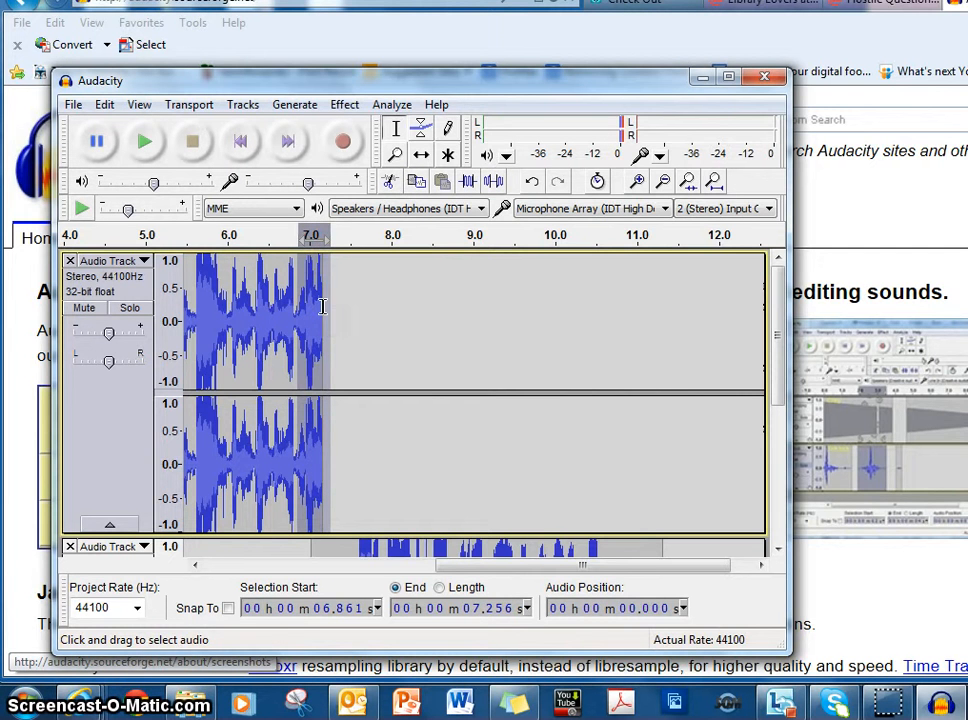
key(Delete)
- Play back both tracks from about 6.46 s through the end of the second take
click(264, 309)
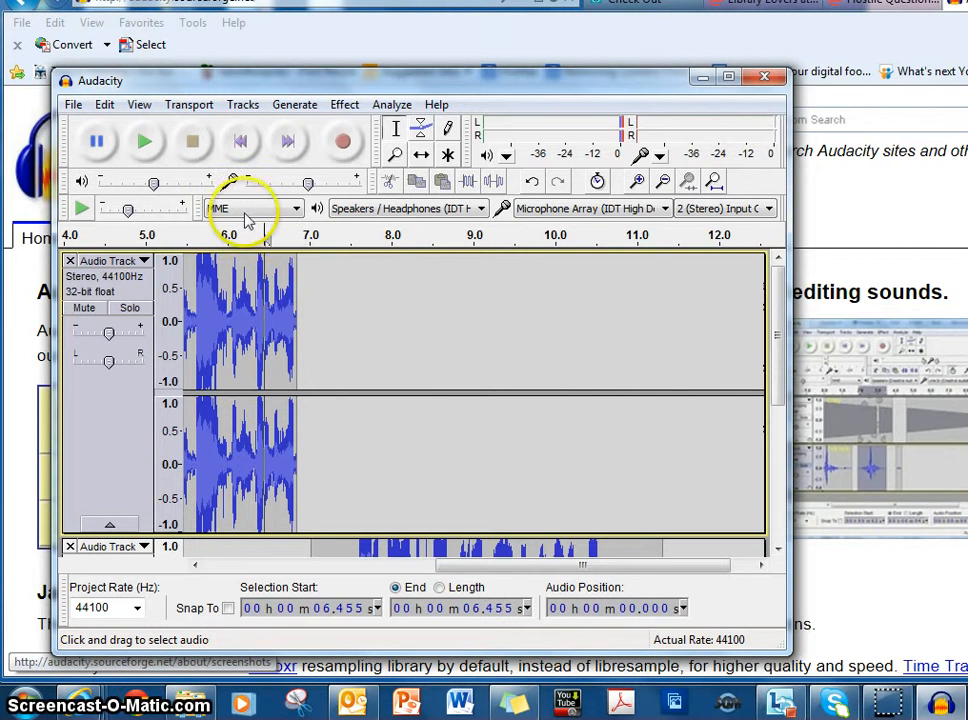
click(164, 150)
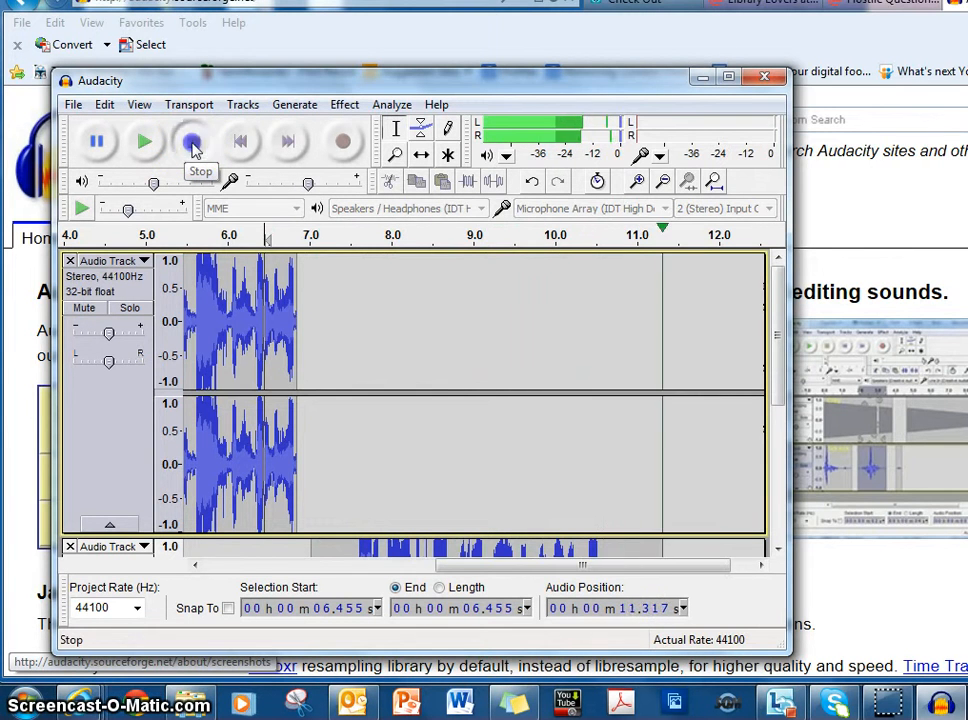
click(195, 145)
- Export the project to the Desktop as an MP3 file named "podcast tutorial", accepting the mix-down to two stereo channels
click(72, 105)
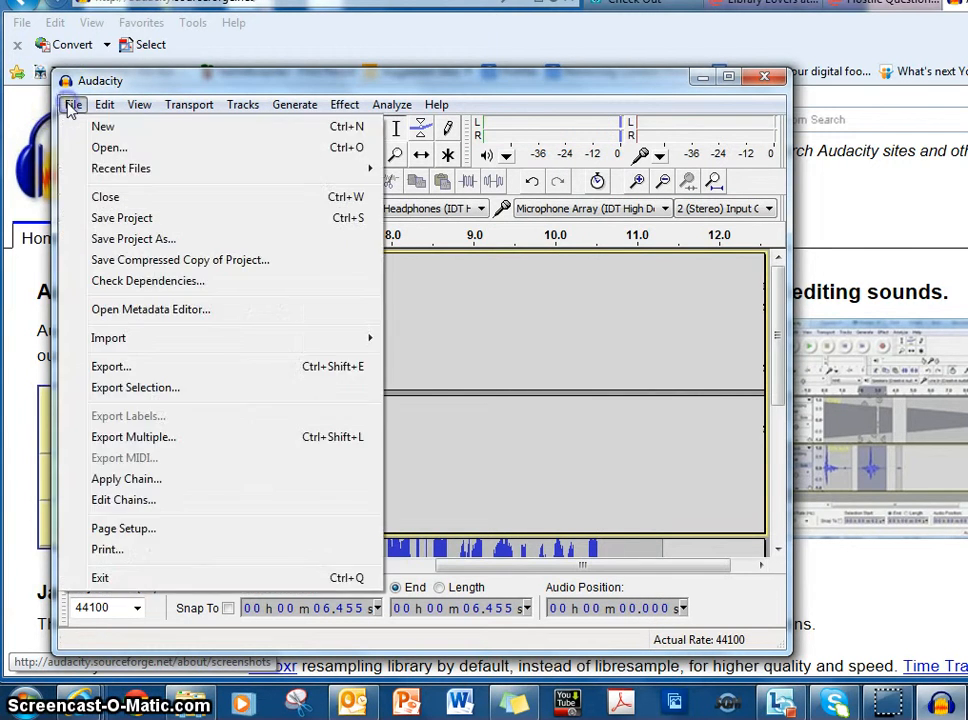
click(138, 367)
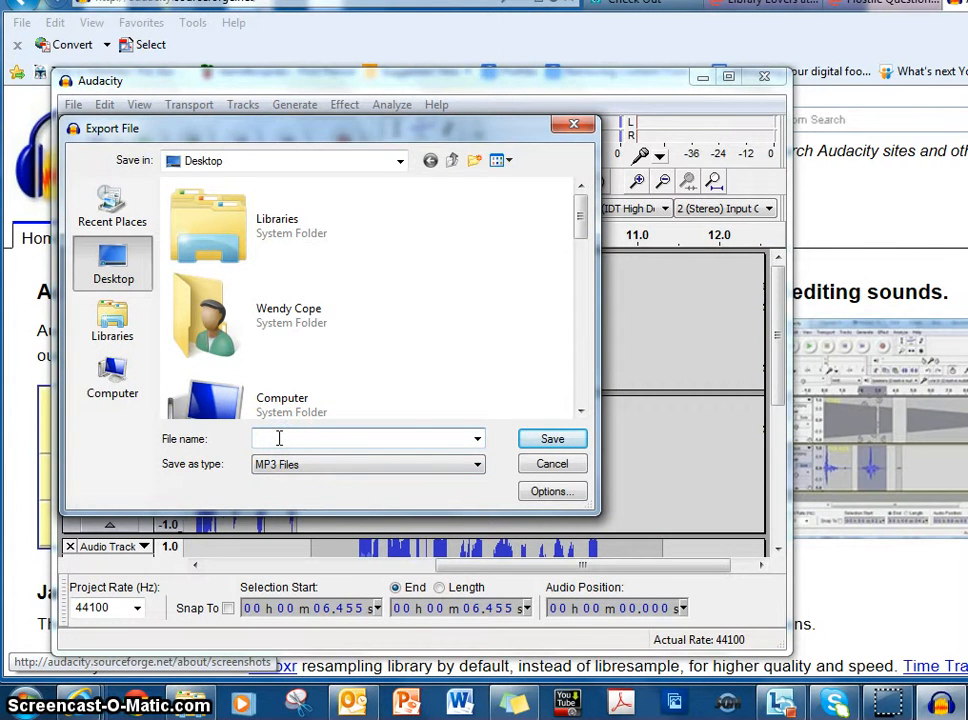
text(podcast tutorial)
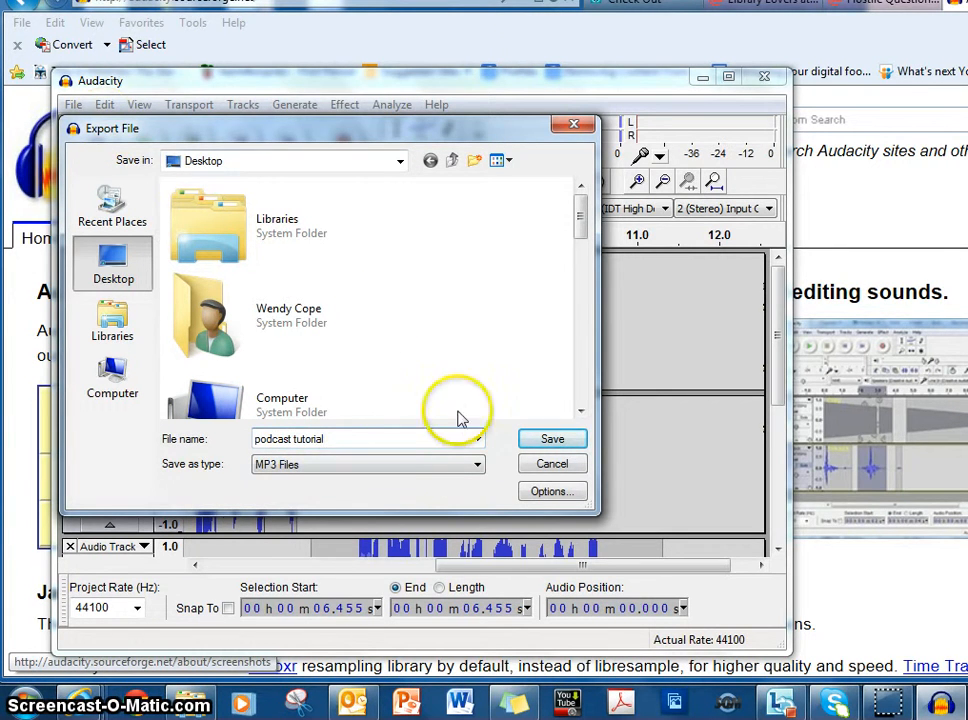
click(563, 438)
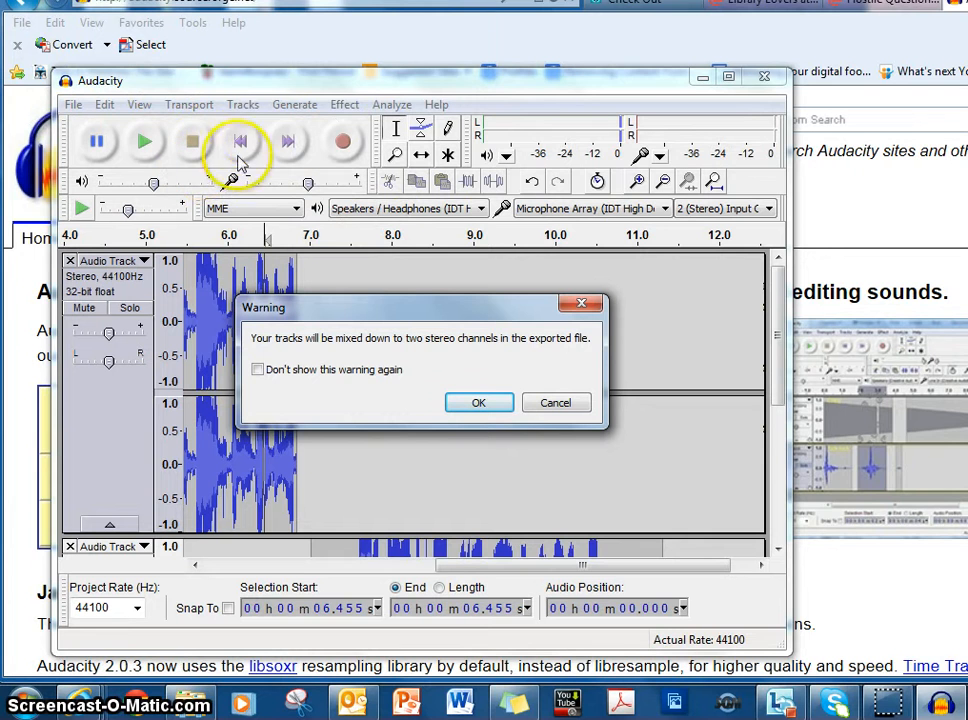
click(478, 403)
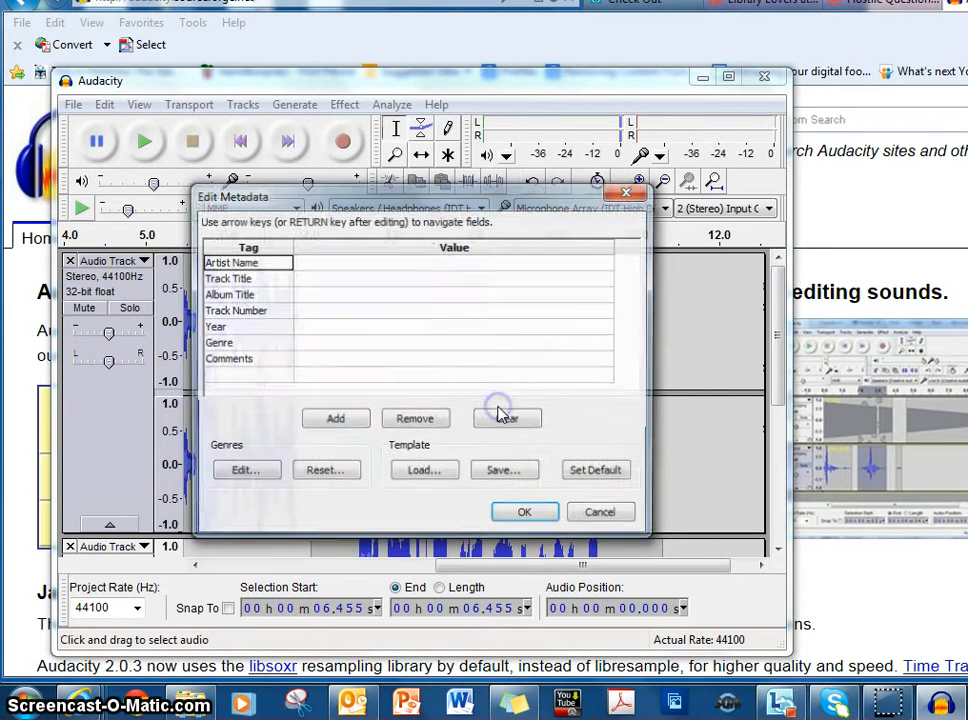
- Fill in the export metadata with the artist's name, the track title "Podcast tutorial" and the year 2013
click(480, 417)
click(317, 265)
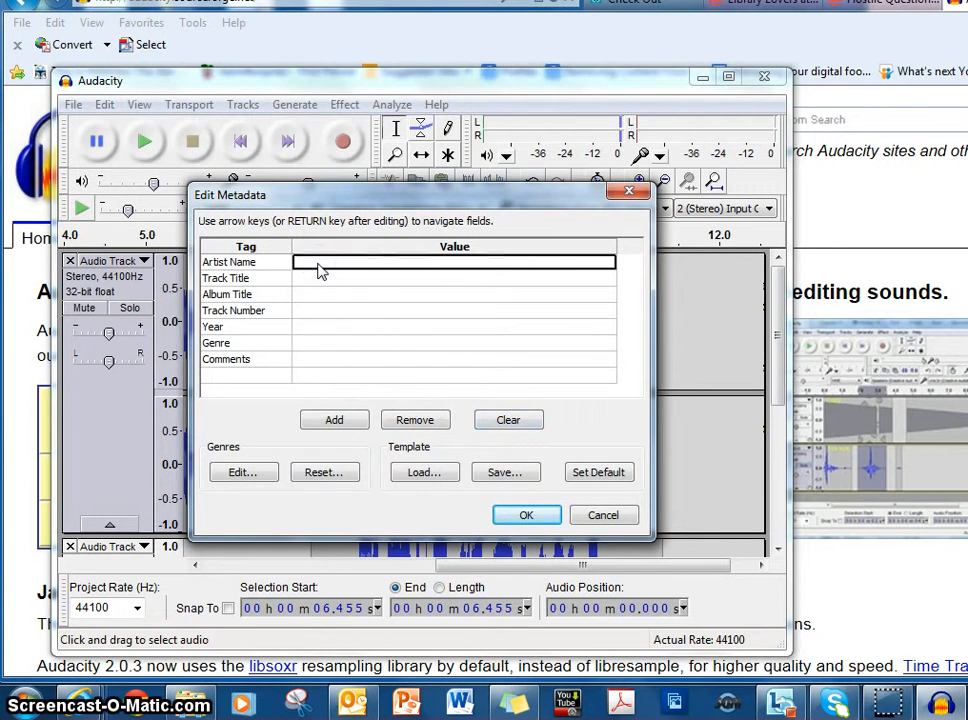
text(cope)
key(Return)
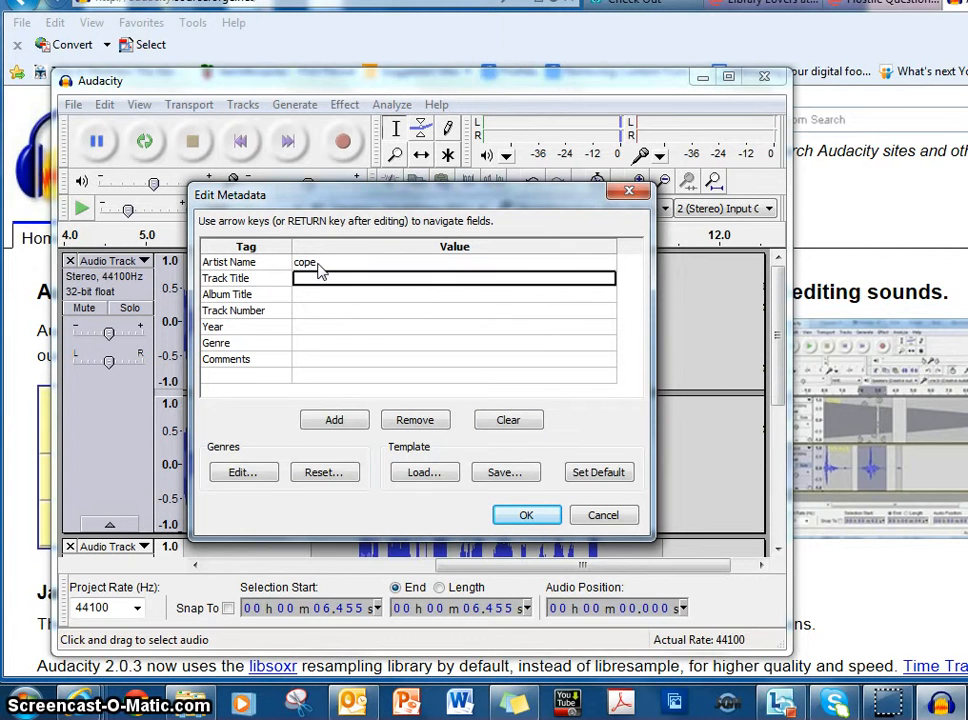
key(Tab)
click(322, 279)
text(Podcast tutorial)
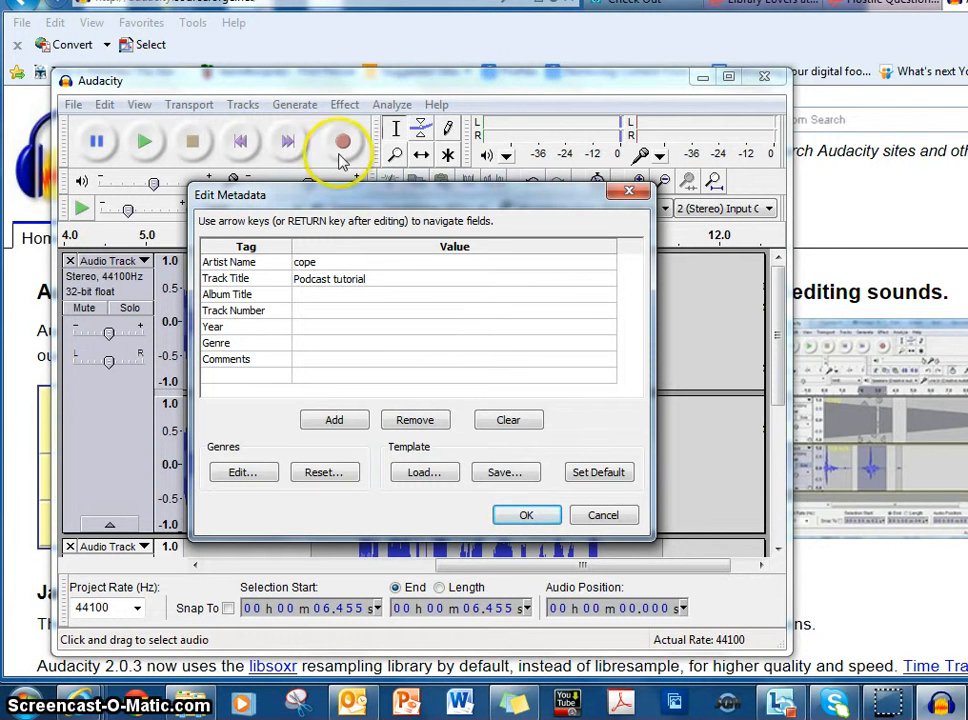
click(302, 326)
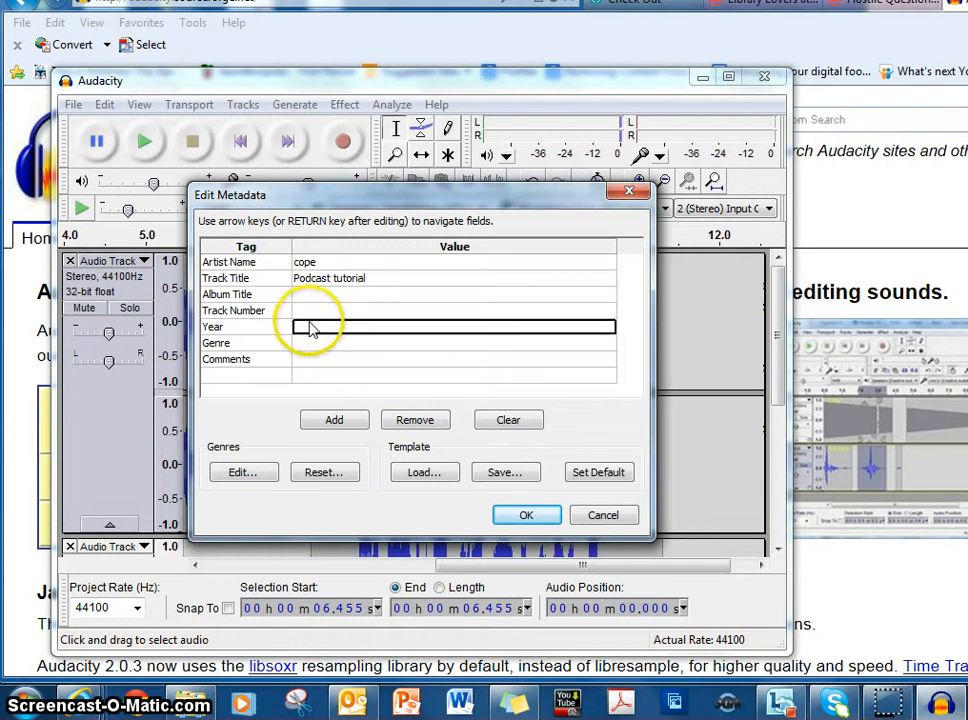
text(2013)
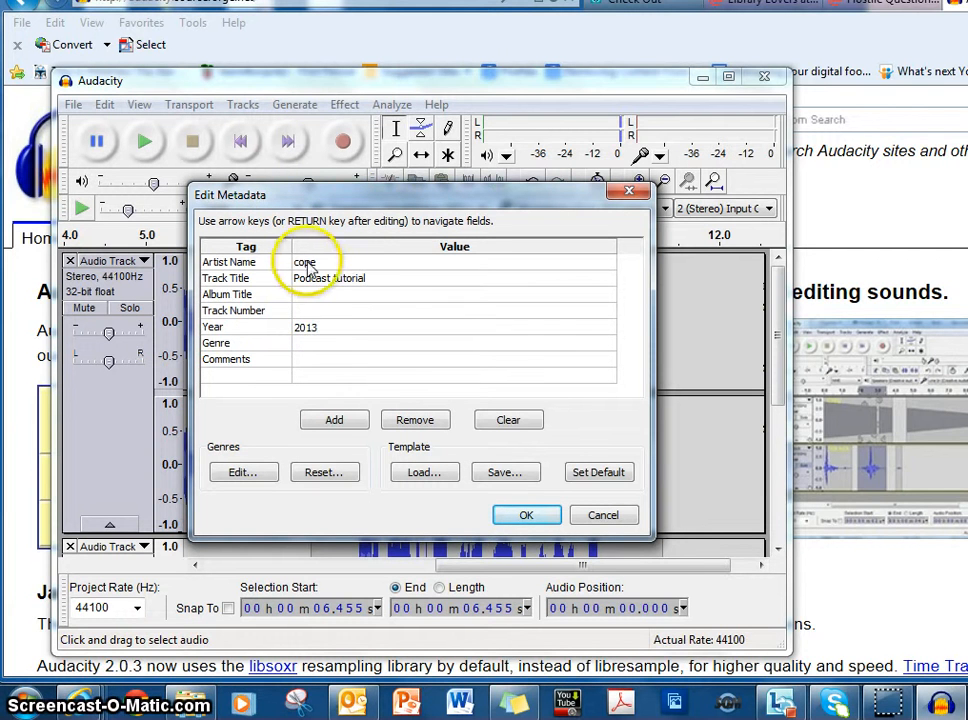
- Re-enter the artist's name with a capital initial and accept the metadata to complete the export
click(300, 262)
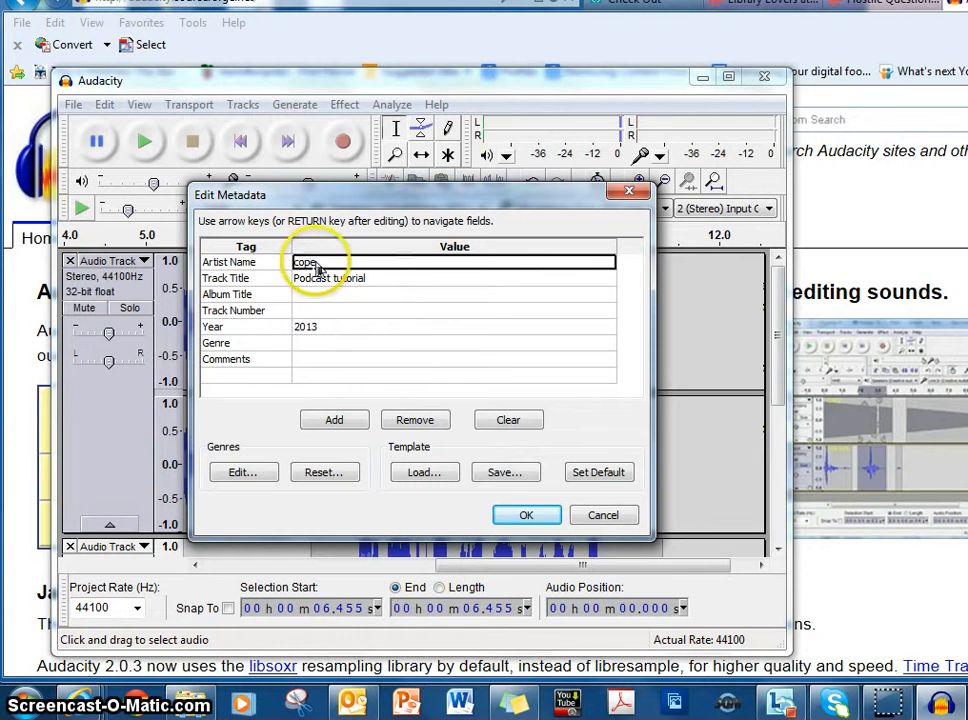
click(283, 263)
text(Cope)
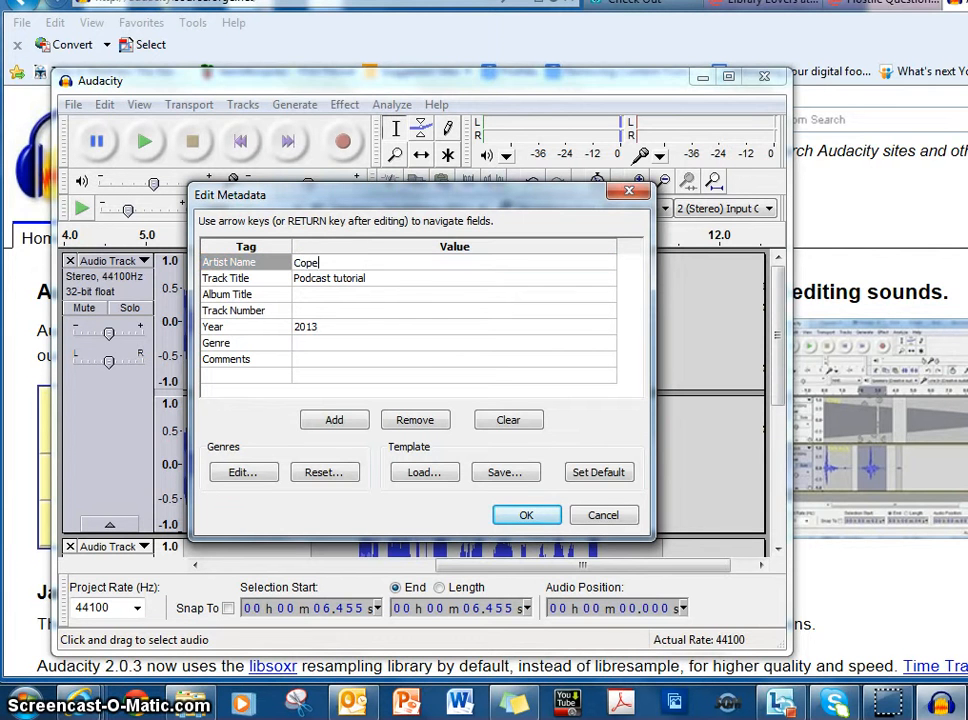
click(524, 514)
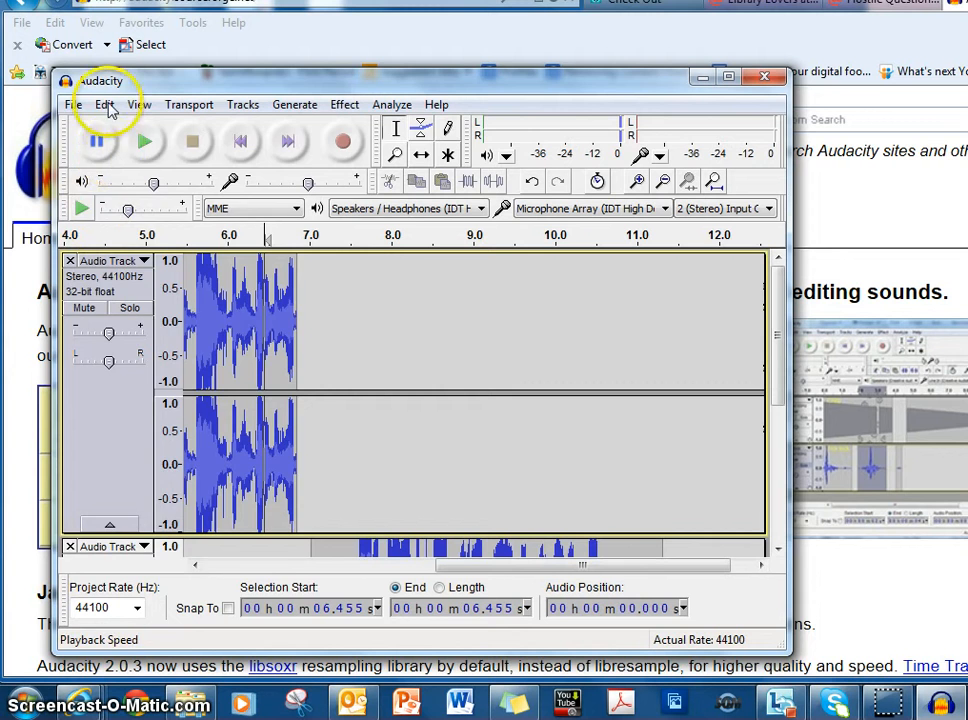
- Look for the exported "podcast tutorial" MP3 among the Desktop files in the export dialog, then cancel the dialog
click(73, 104)
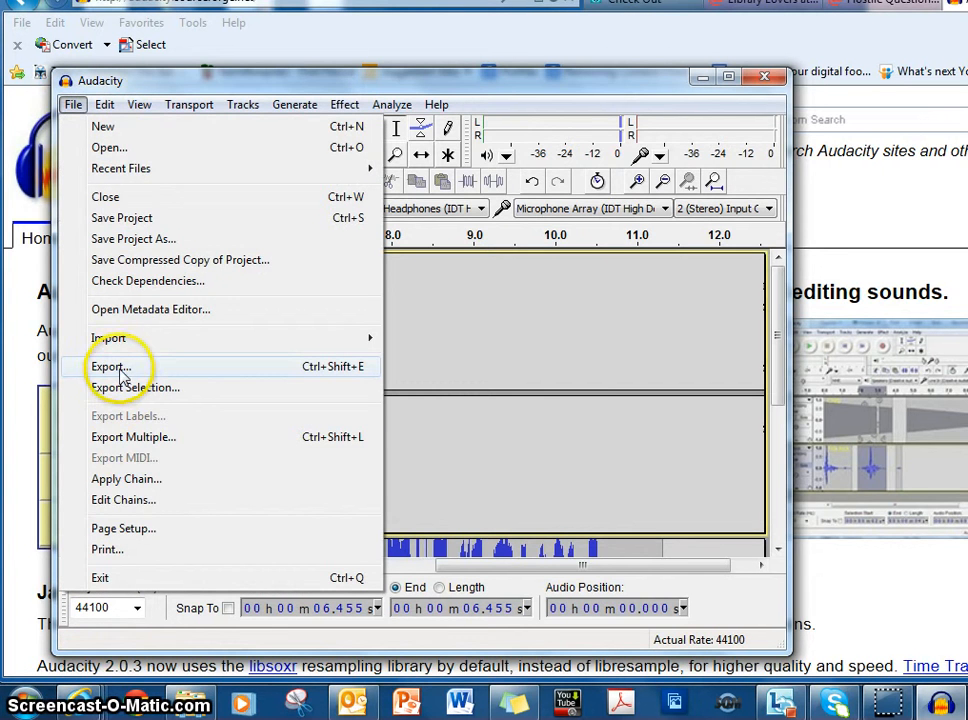
click(120, 369)
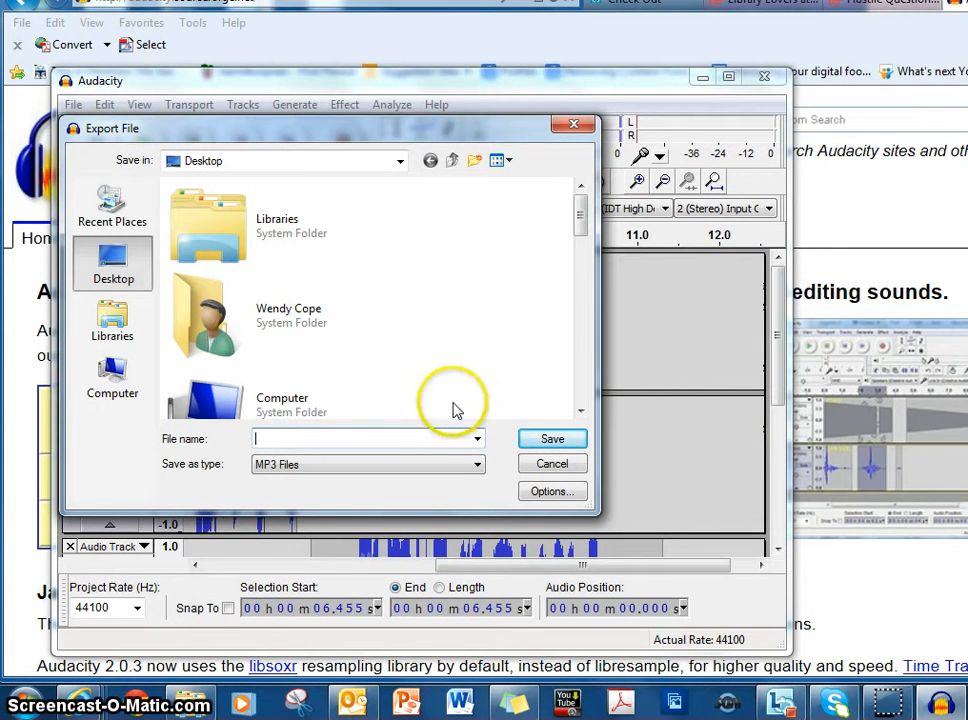
drag(577, 195, 572, 378)
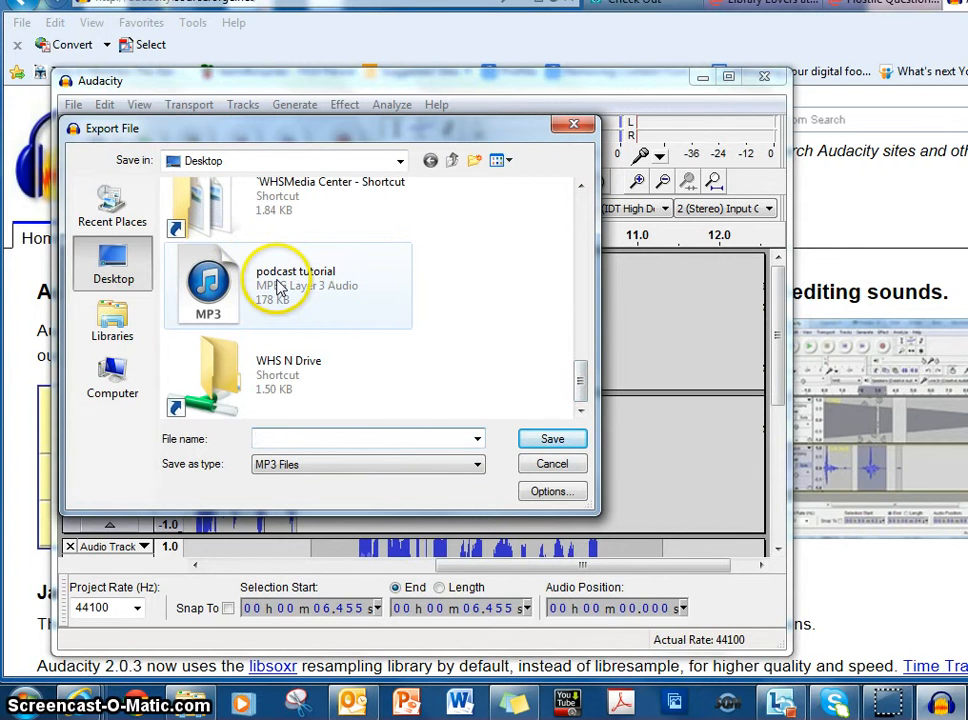
click(546, 466)
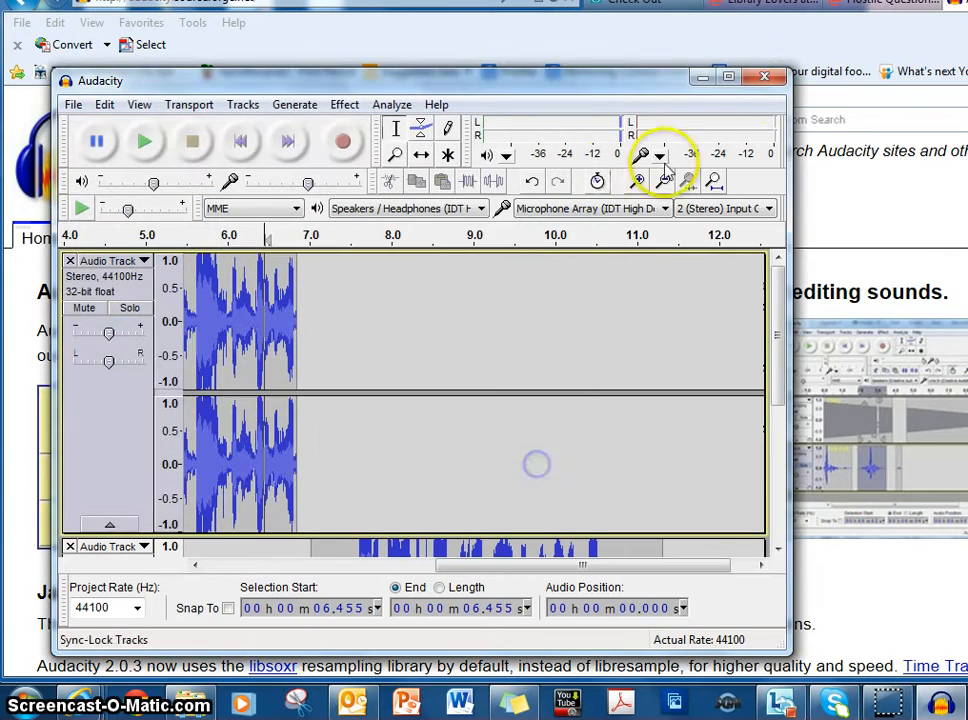
- Close the Audacity project without saving changes
click(762, 80)
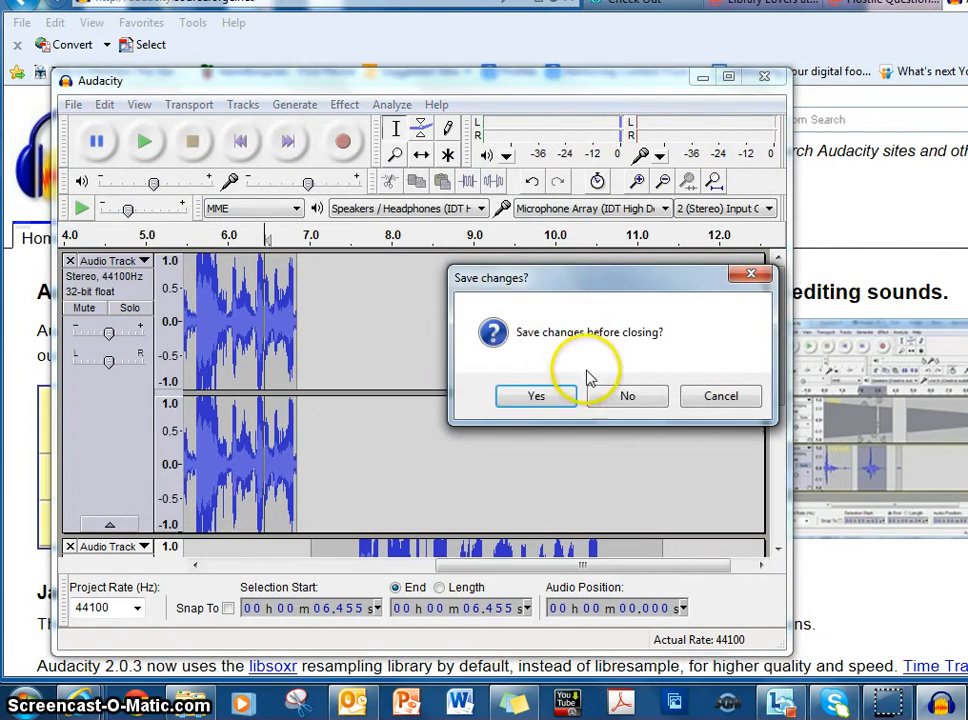
click(610, 397)
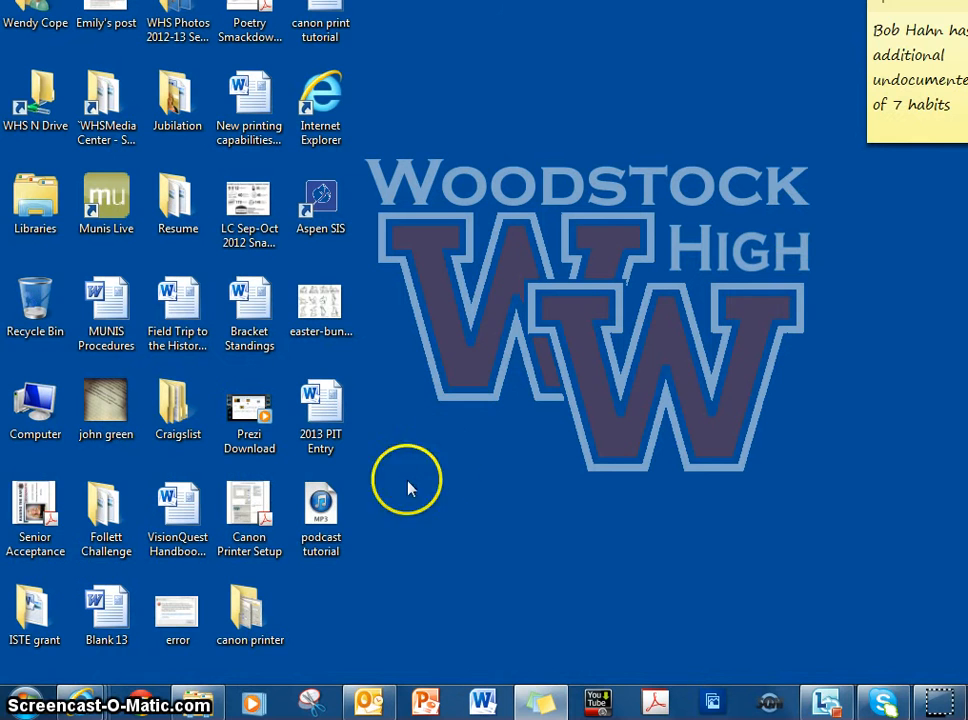
- Play the "podcast tutorial" MP3 from the desktop in iTunes, declining the iTunes update, then pause playback and close iTunes
click(334, 510)
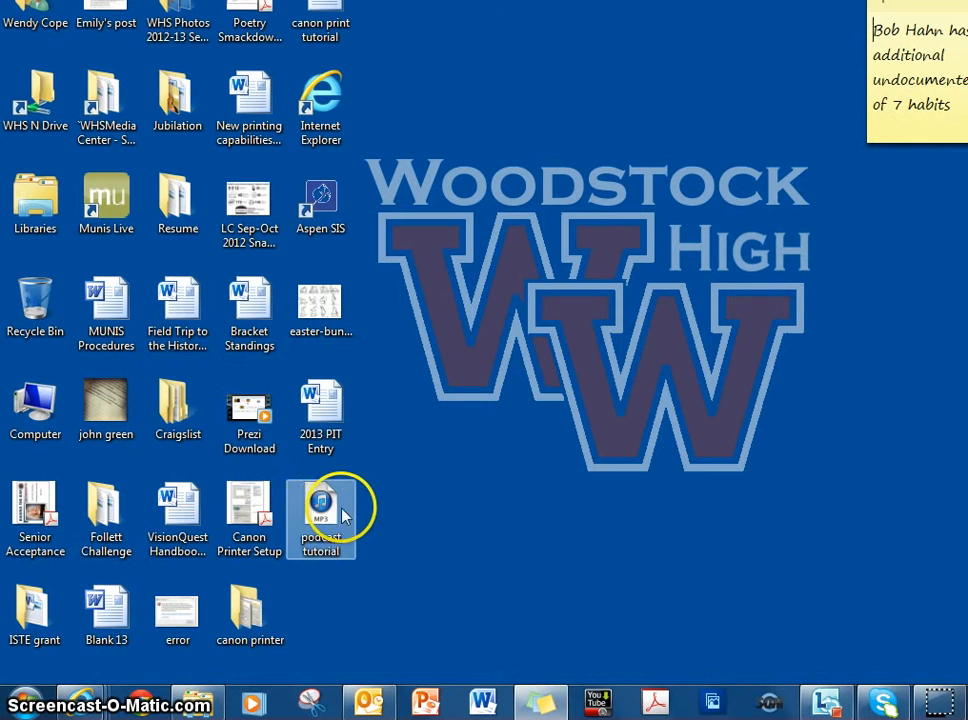
double_click(335, 514)
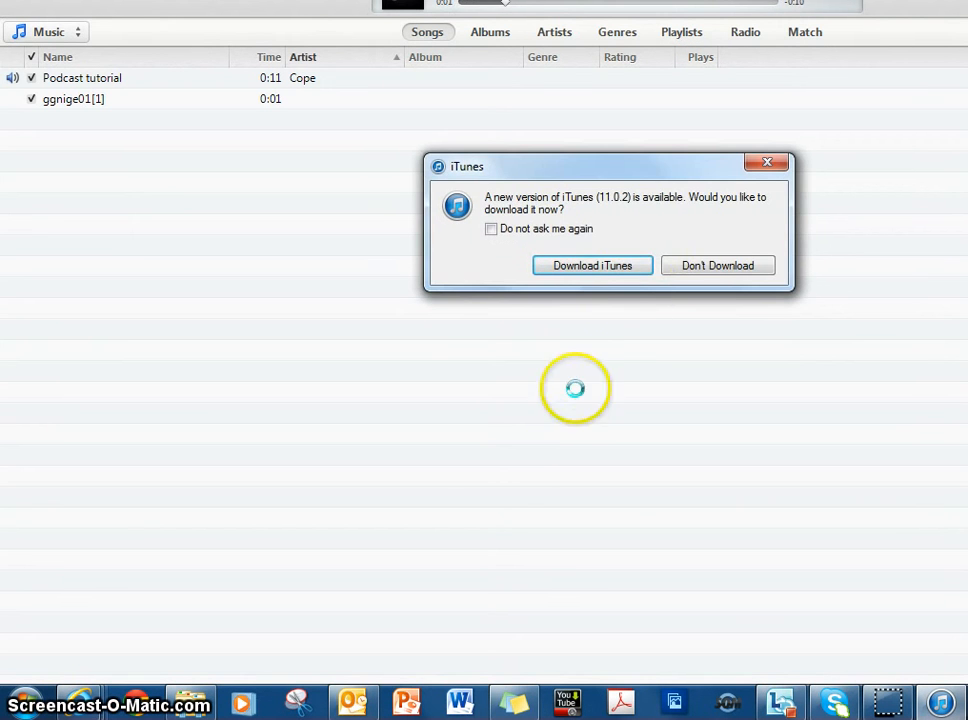
click(718, 268)
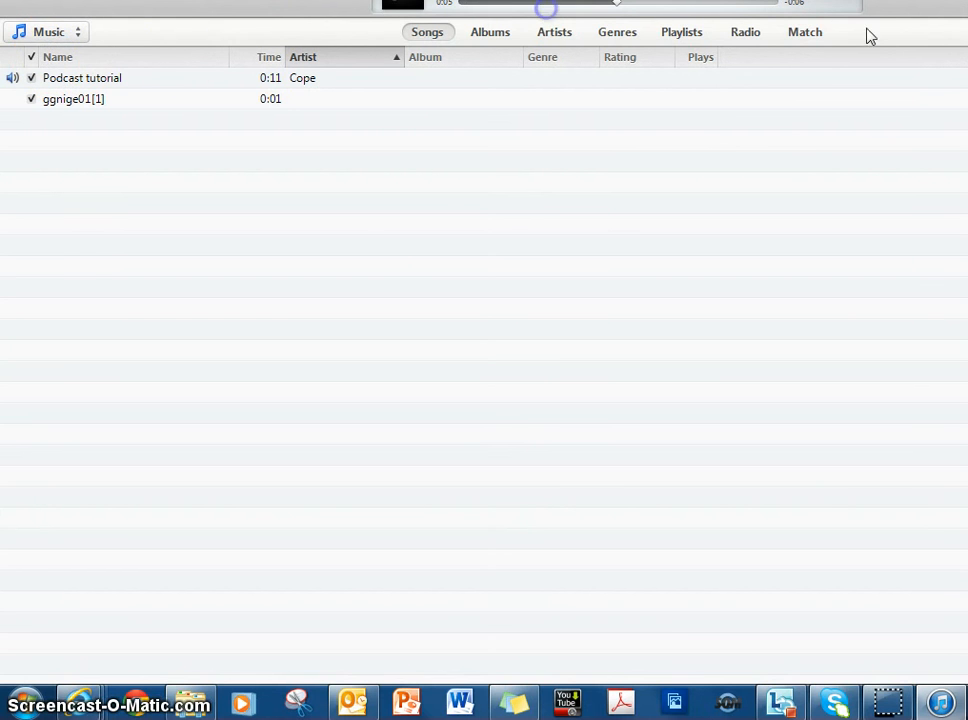
click(967, 0)
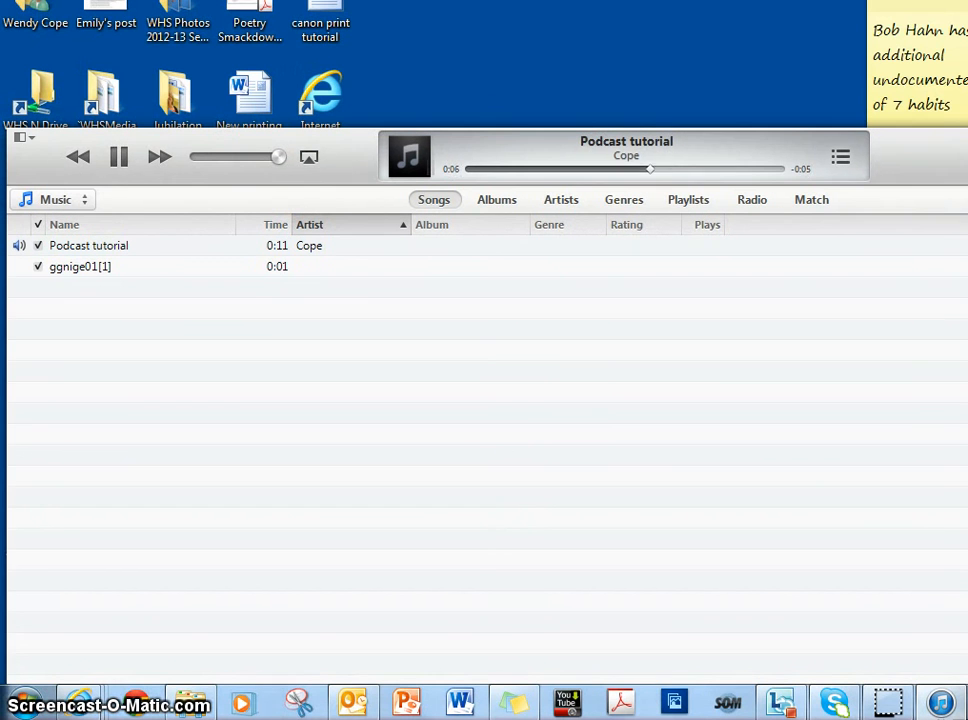
click(117, 160)
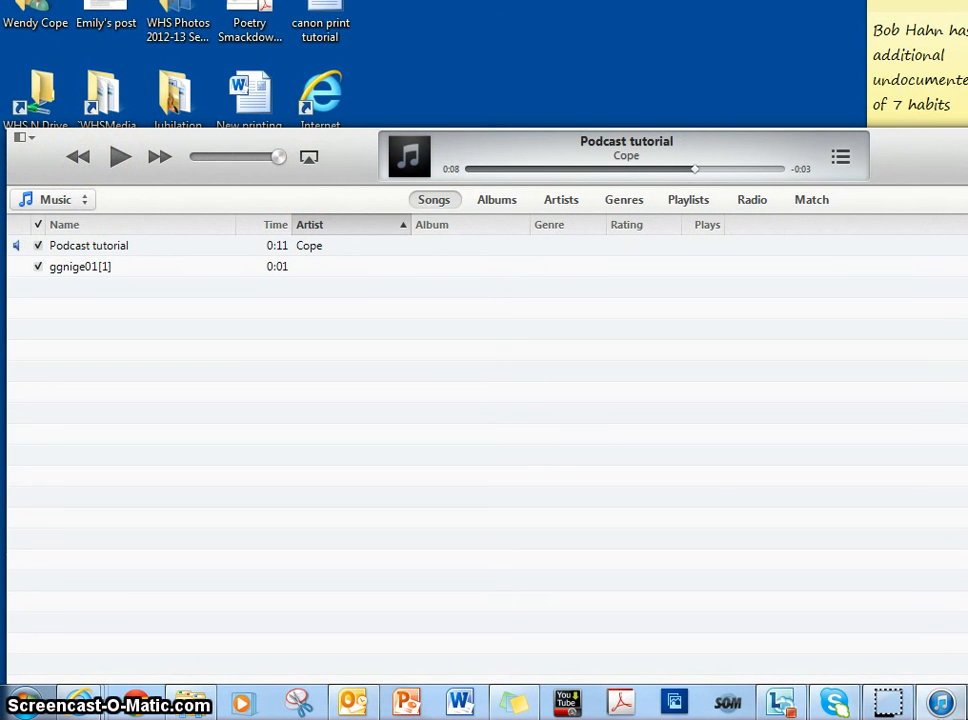
click(967, 137)
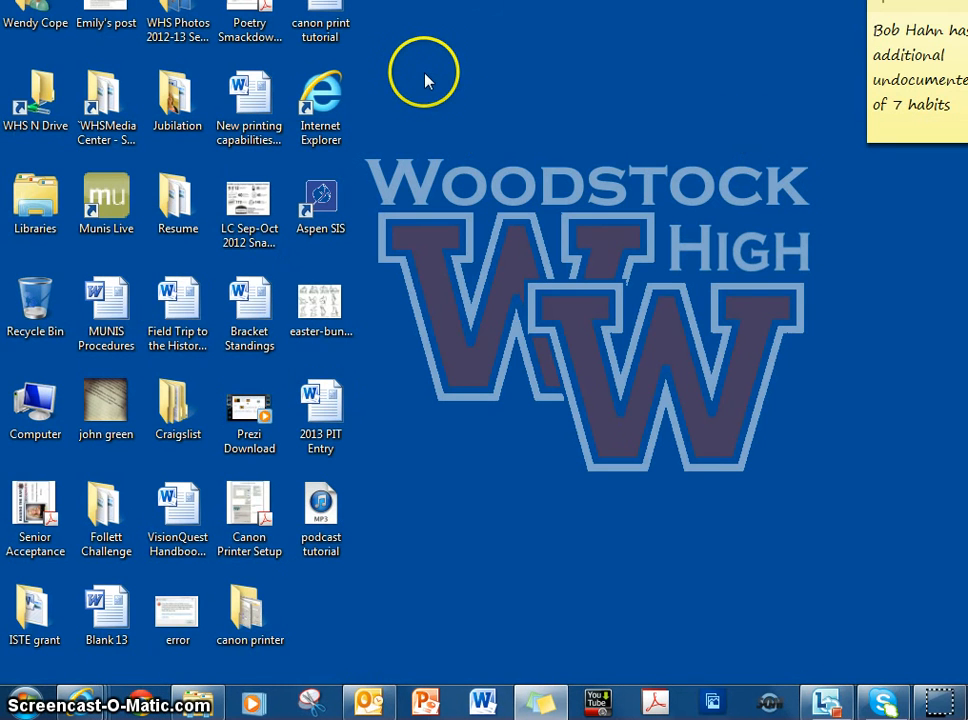